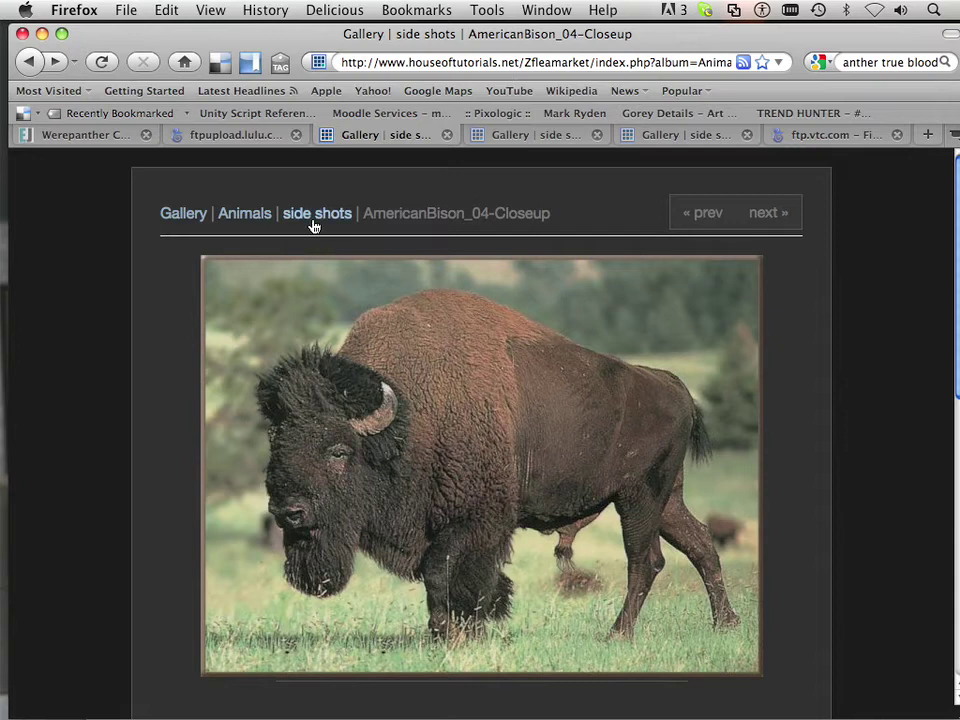
- Open the AmericanBison_04-Closeup photo at full size and copy the image
click(414, 388)
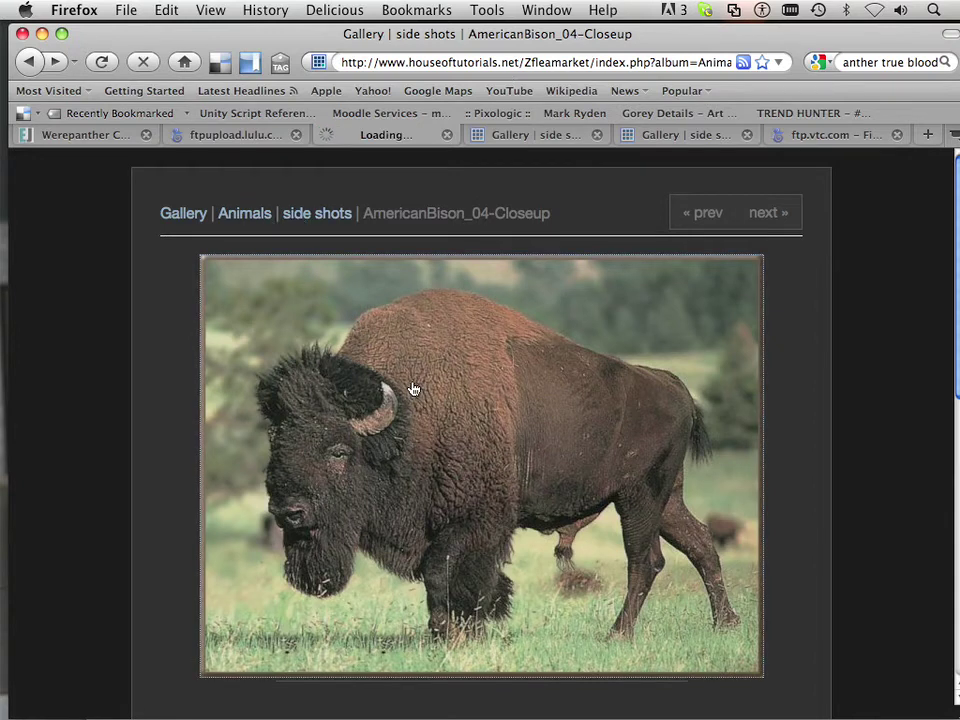
right_click(362, 363)
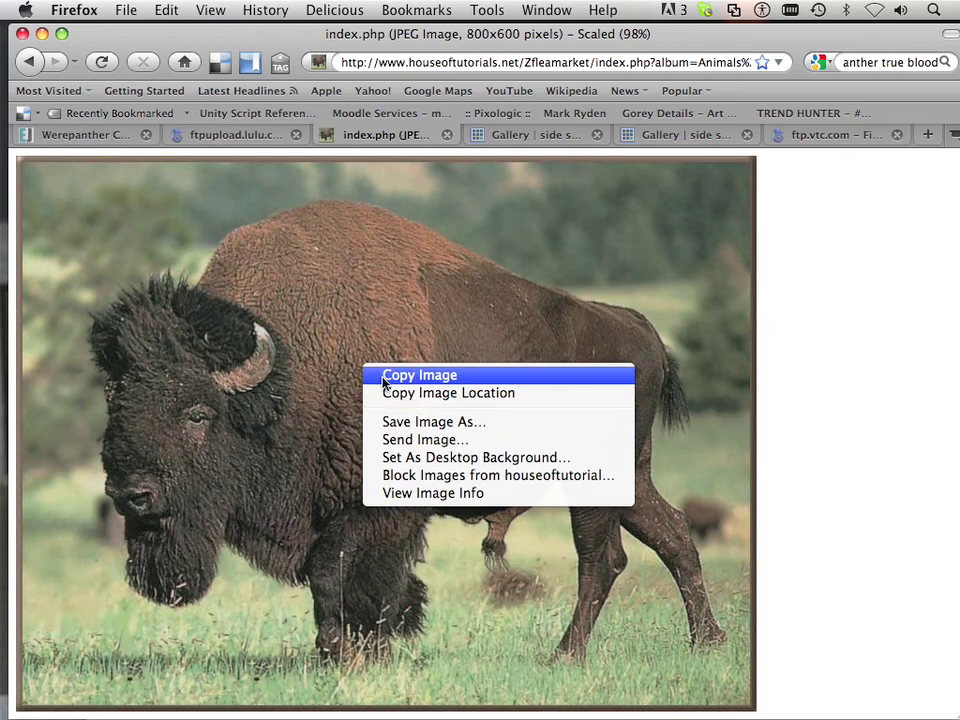
click(410, 376)
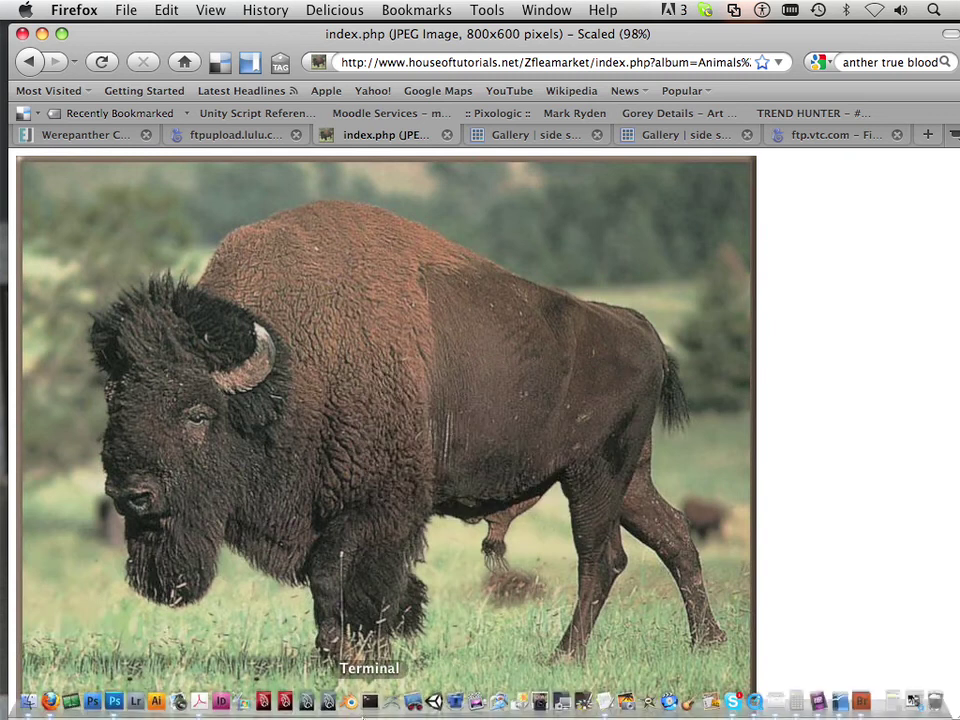
- Switch to Photoshop, create a new document with the preset settings and paste the bison photo into it
click(116, 703)
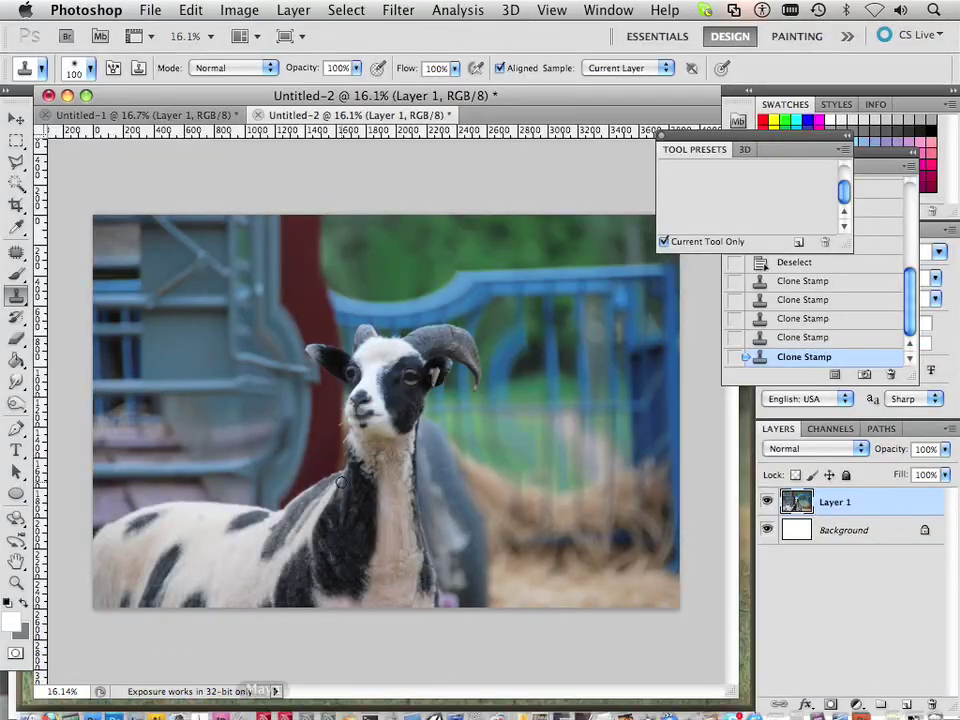
click(150, 10)
click(163, 31)
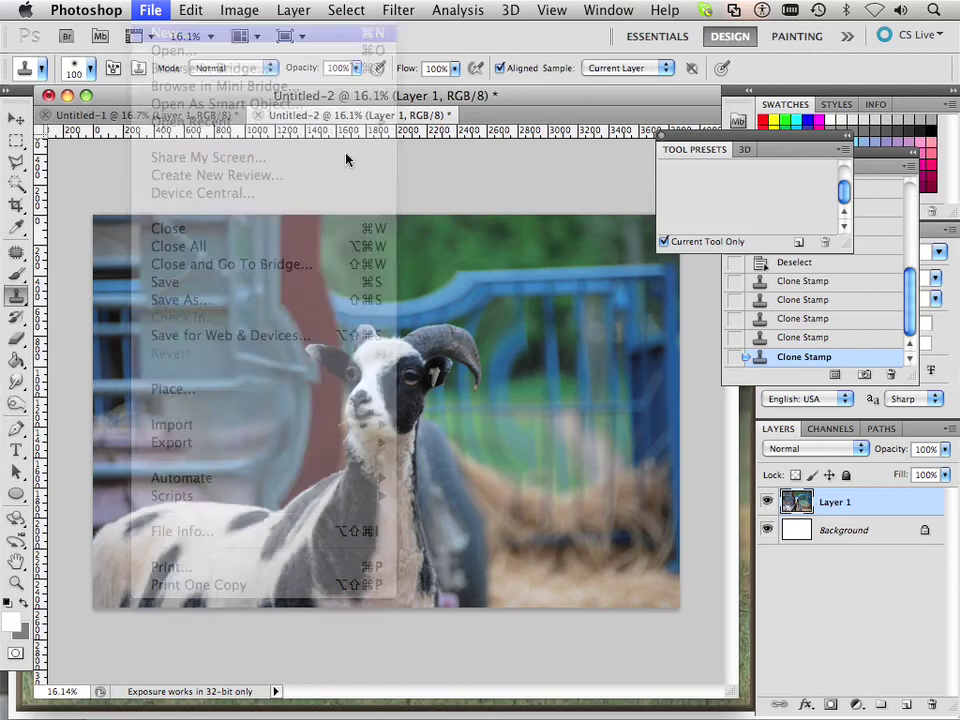
click(545, 148)
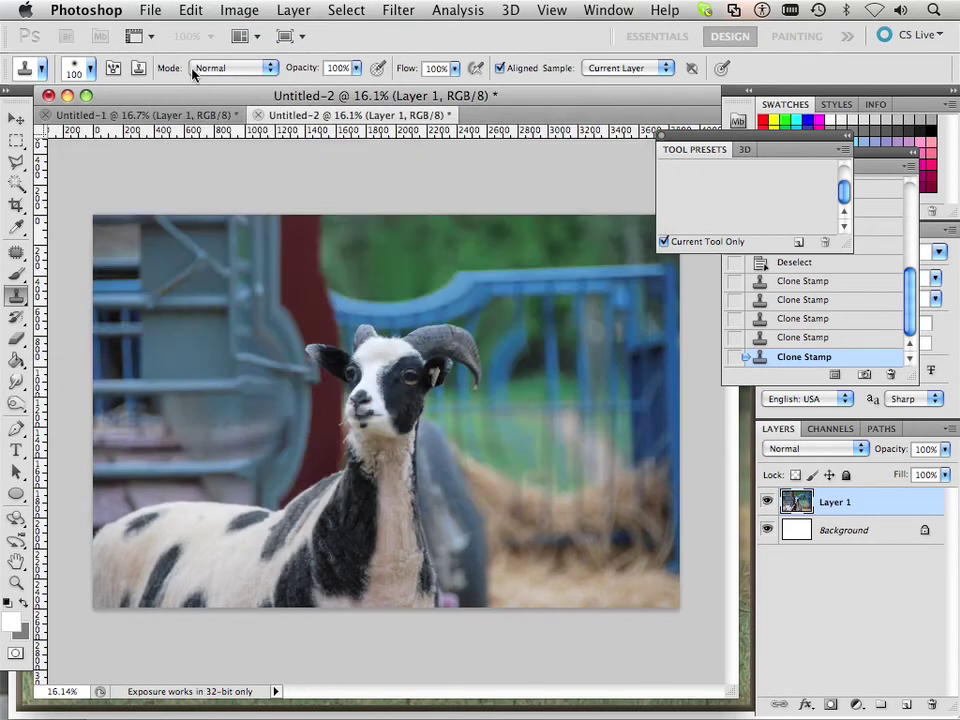
click(190, 10)
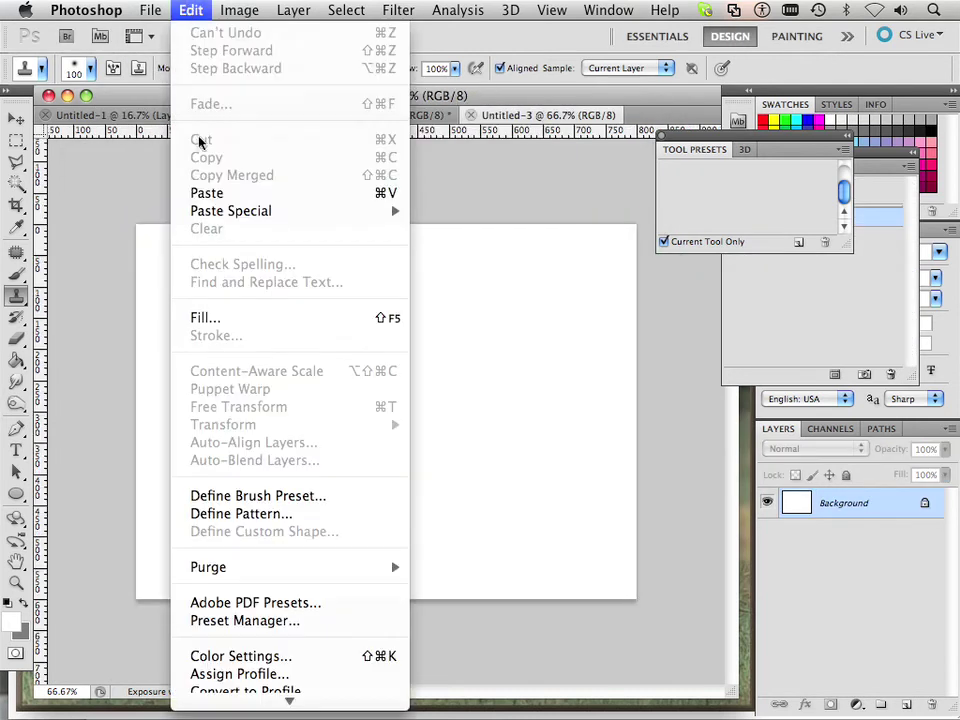
click(199, 191)
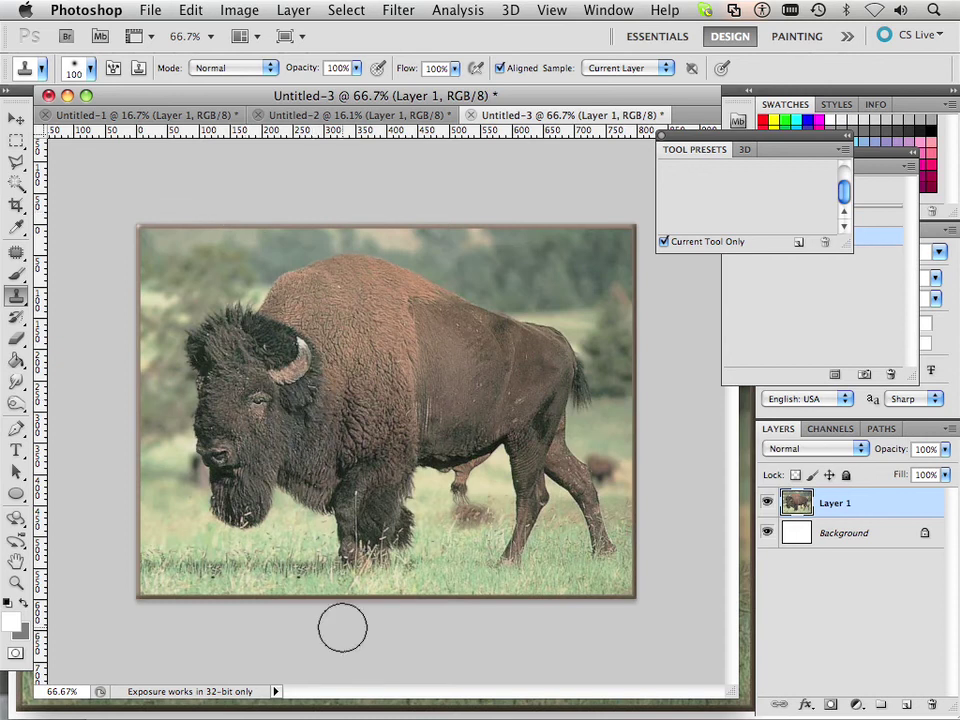
- Switch to Firefox, return to the main Gallery page and open the Metal album
mouse_move(300, 712)
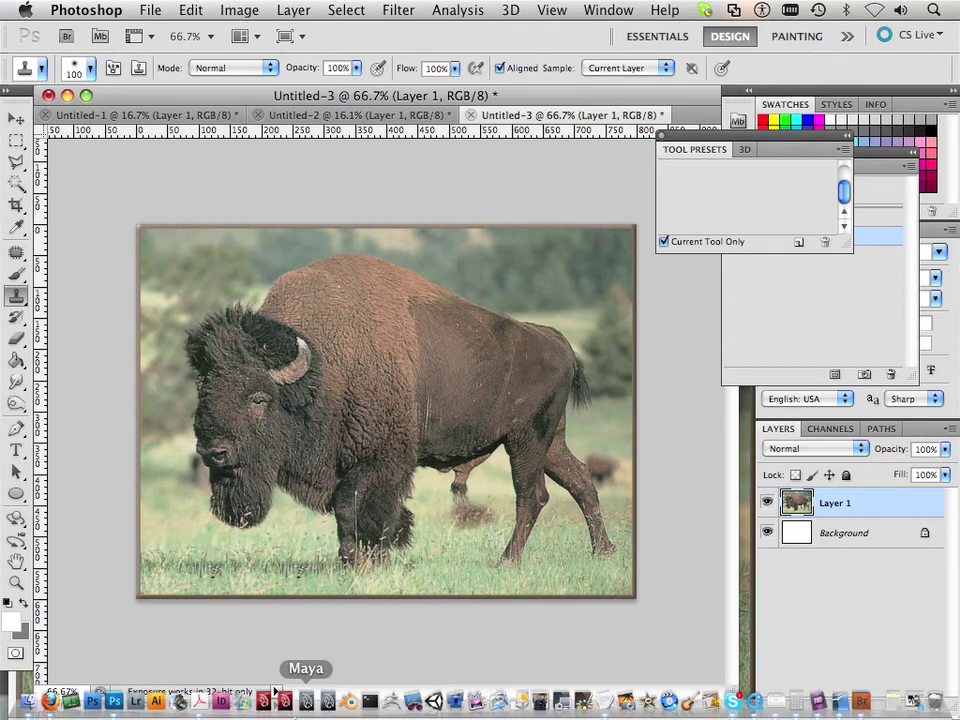
click(45, 700)
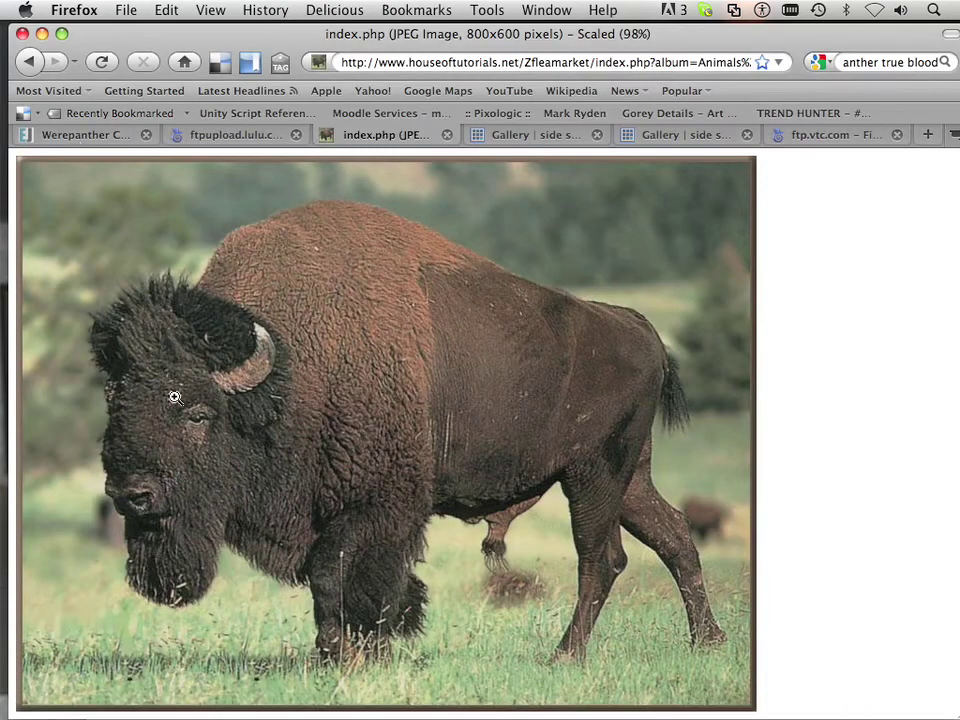
click(28, 62)
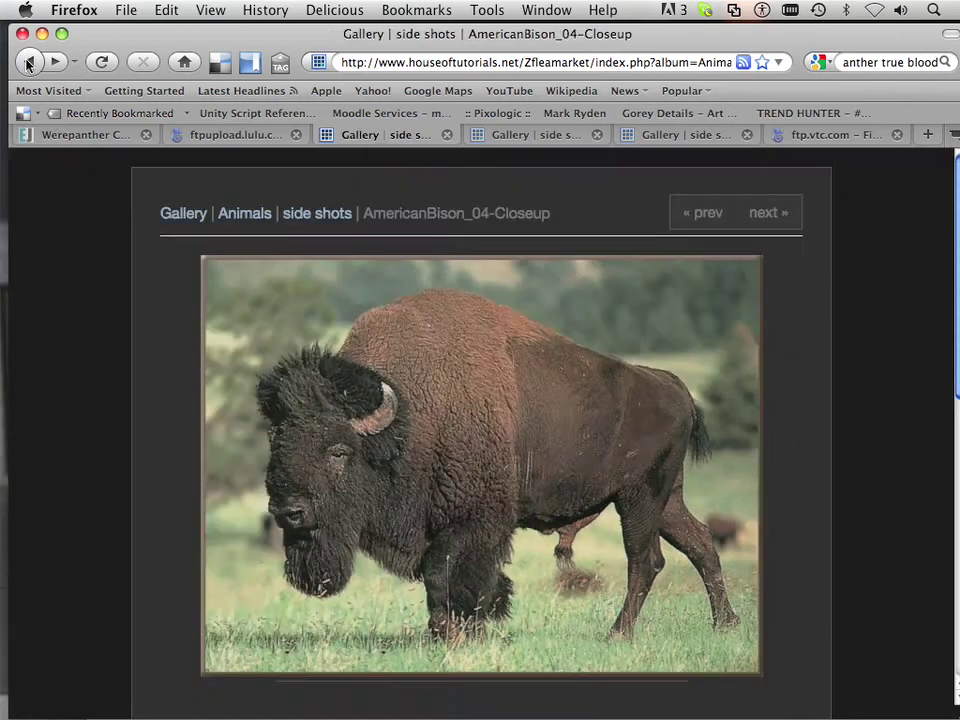
click(29, 63)
click(31, 65)
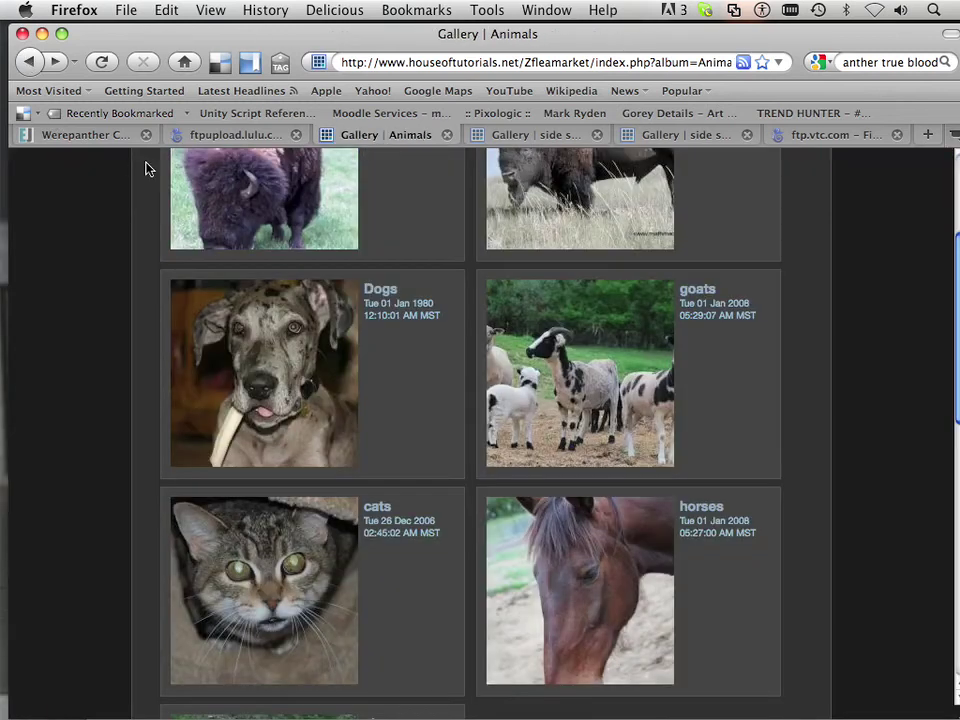
scroll(218, 236, up, 3)
click(26, 64)
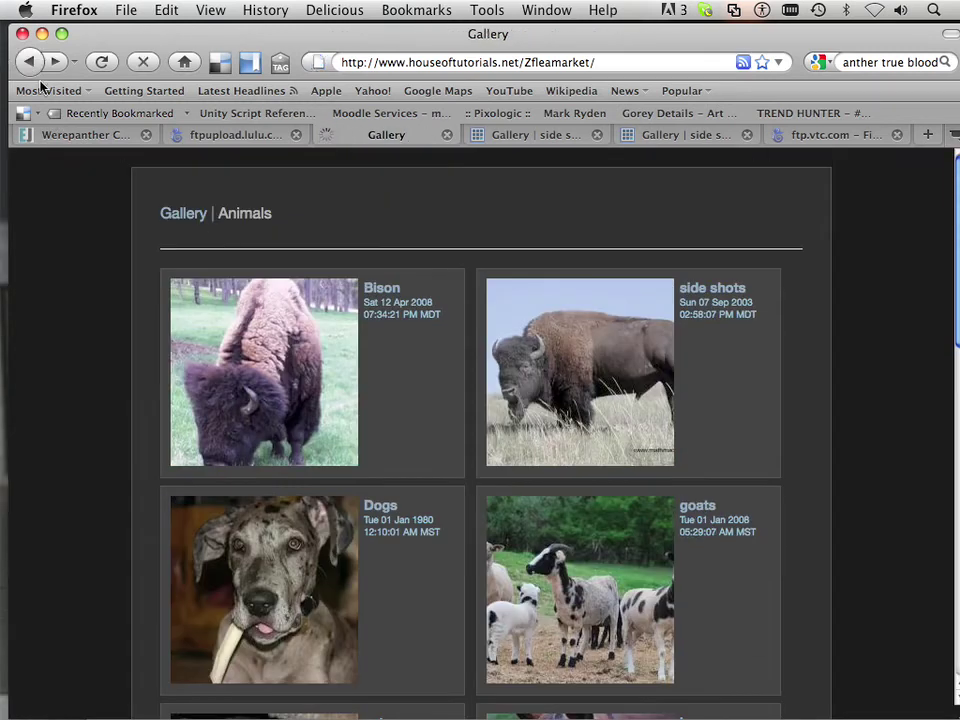
scroll(144, 250, down, 10)
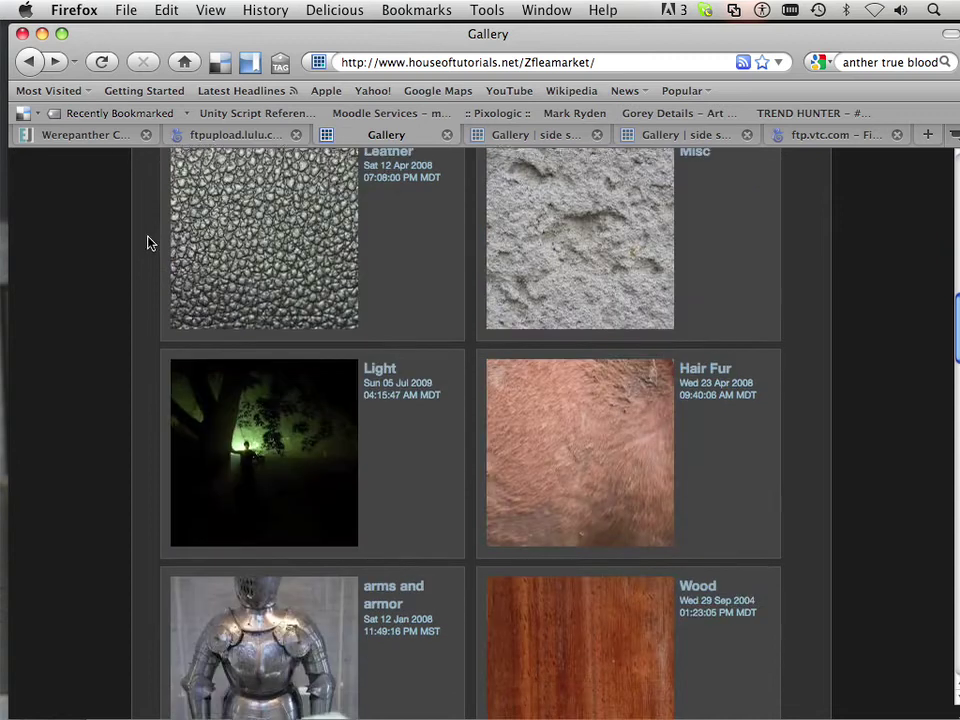
scroll(153, 238, down, 5)
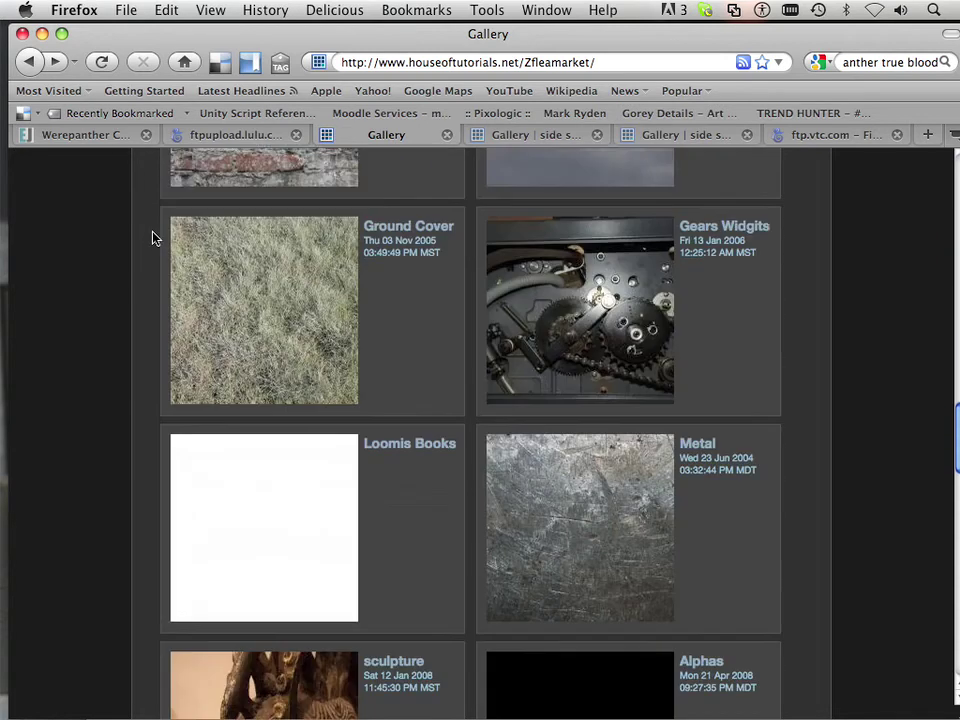
click(517, 399)
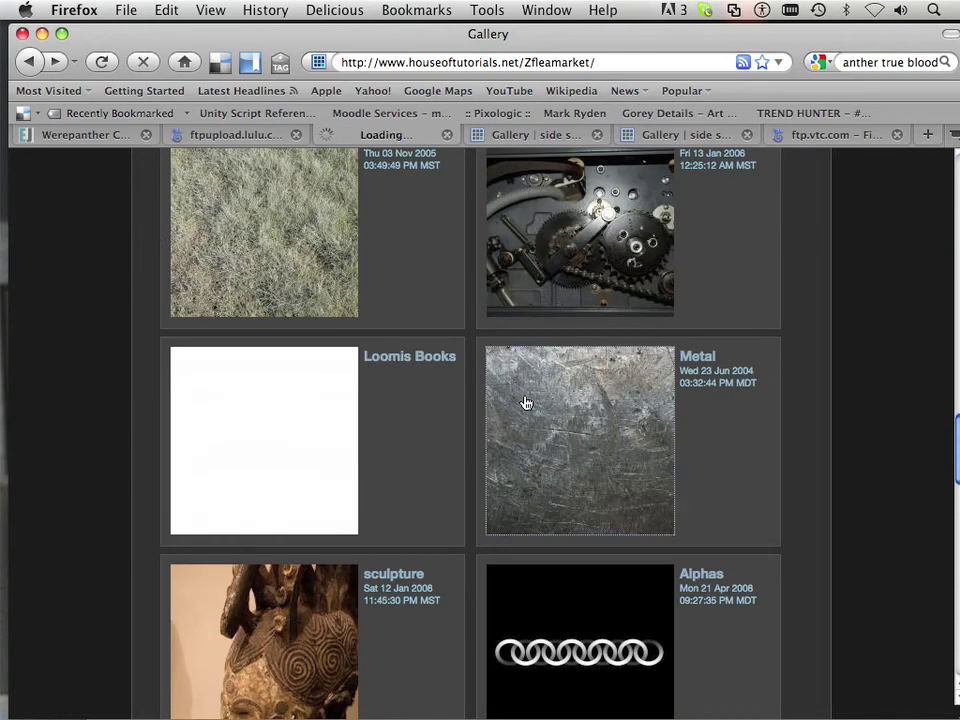
- Find the scratched metal texture DSC_0694 in the Metal album, open it at full size and copy the image
scroll(429, 379, down, 4)
scroll(418, 377, down, 3)
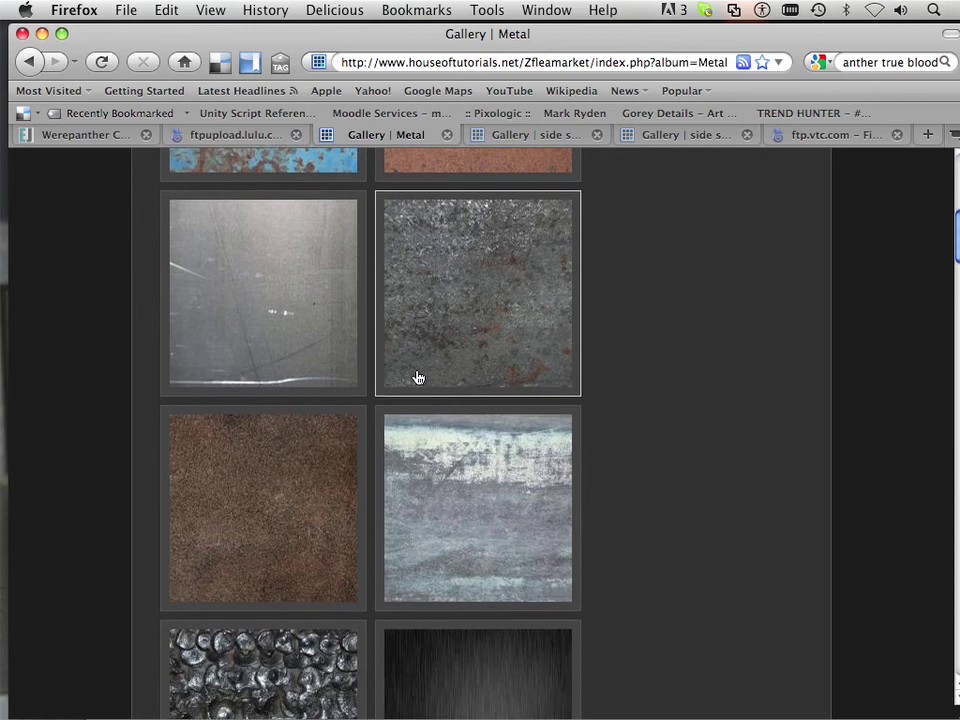
scroll(418, 377, down, 7)
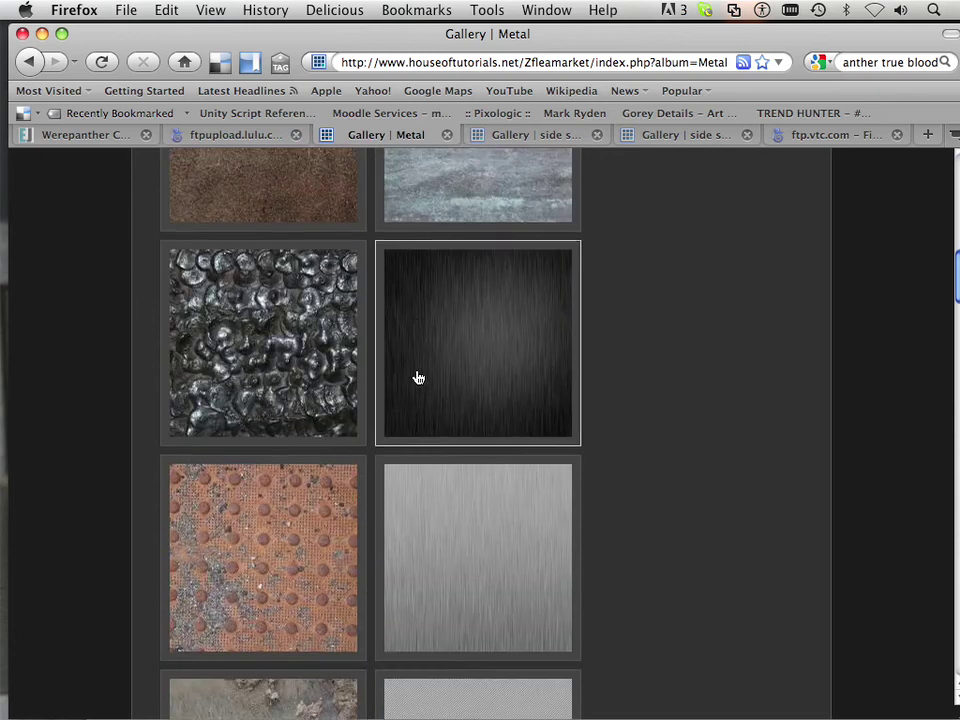
scroll(418, 377, down, 1)
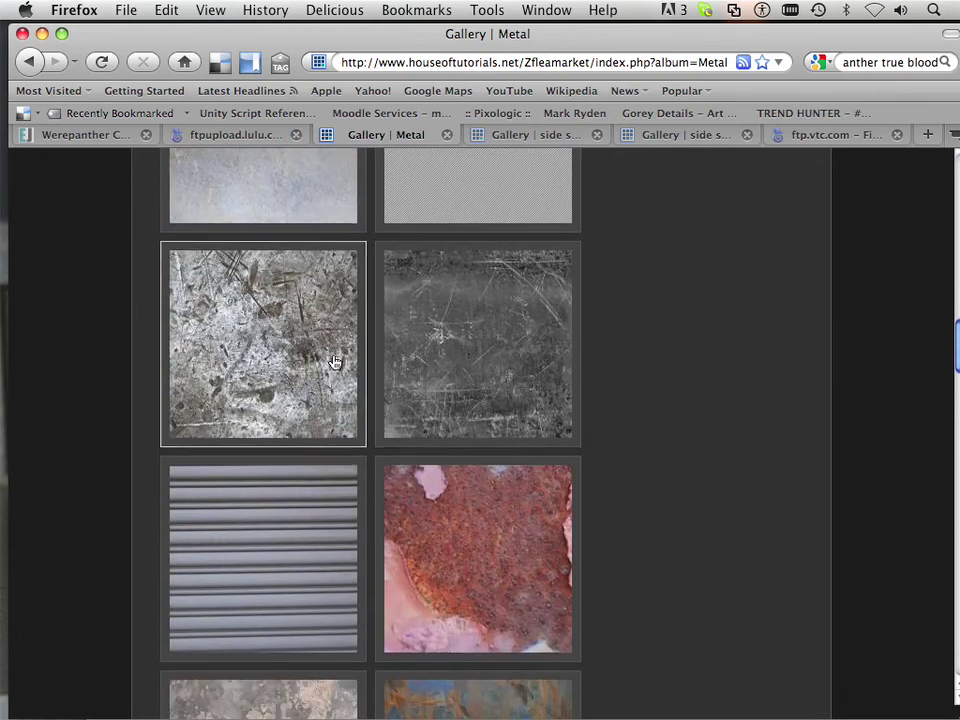
click(313, 359)
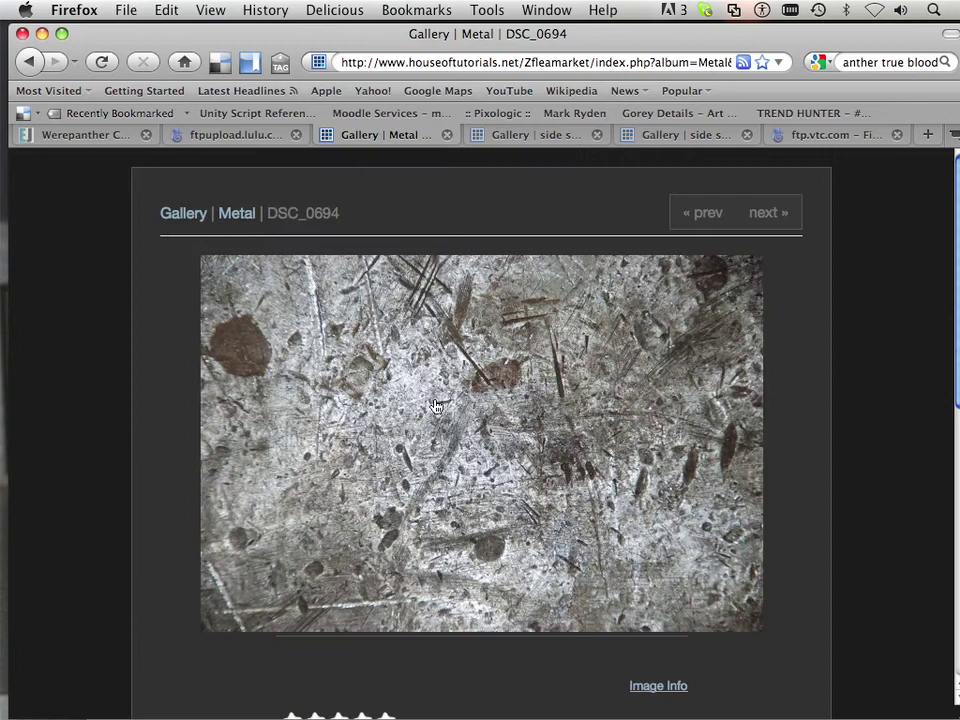
click(443, 409)
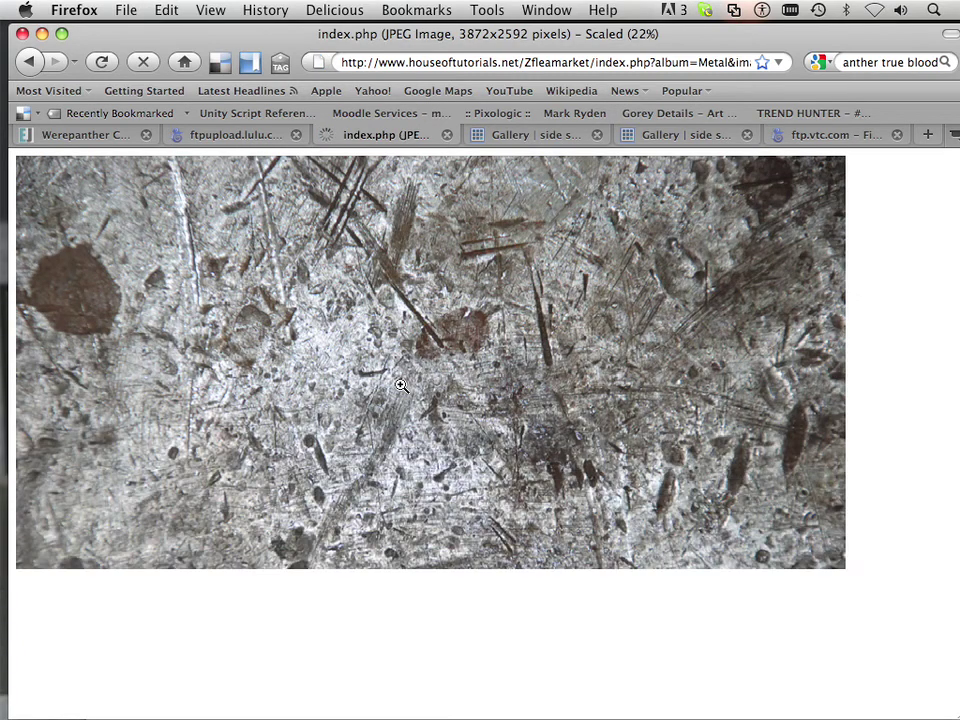
right_click(400, 385)
click(415, 460)
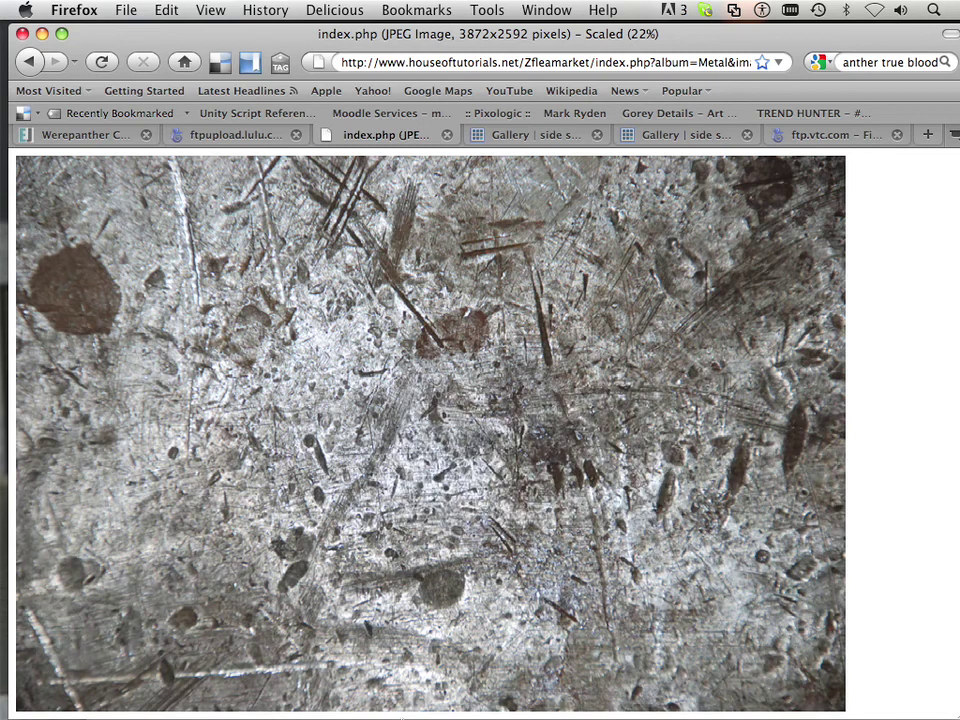
- Switch to Photoshop and paste the metal texture into the bison document as a new layer
mouse_move(405, 717)
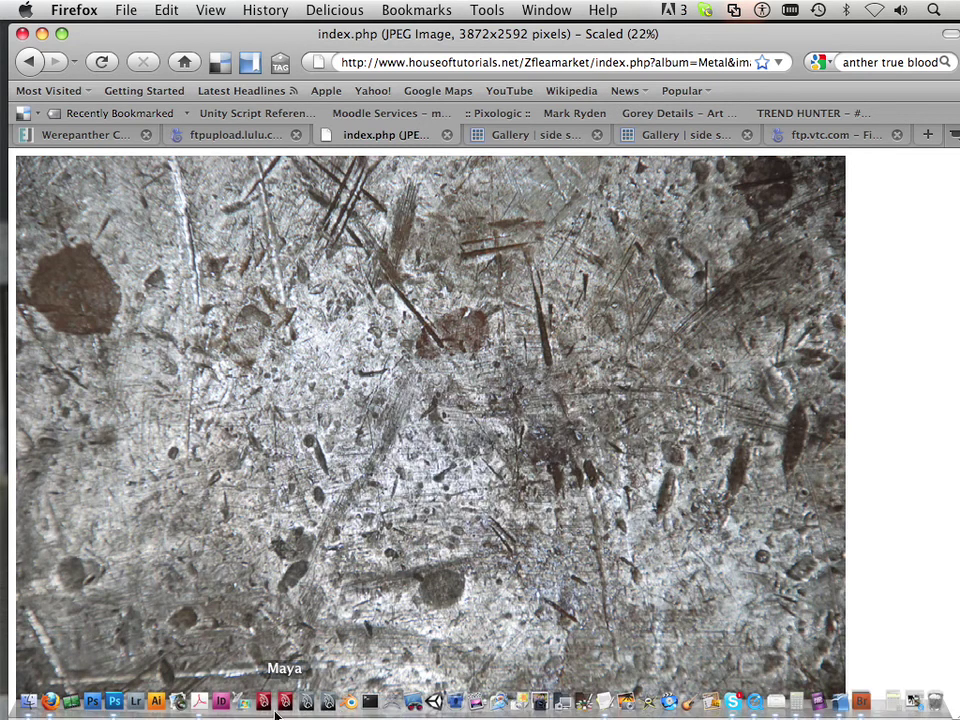
click(113, 703)
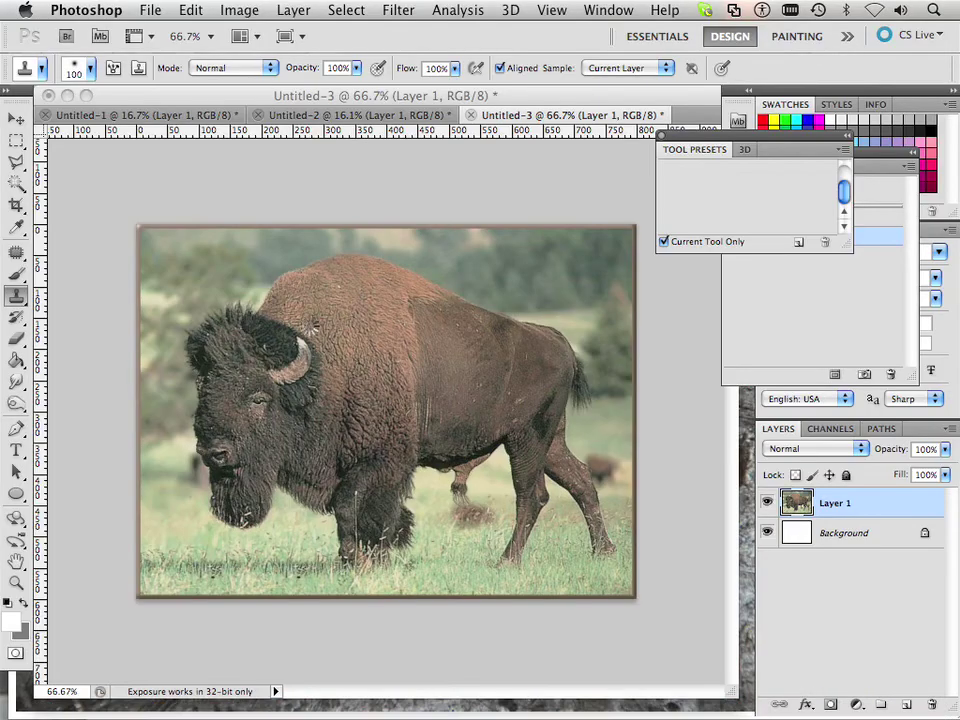
click(192, 11)
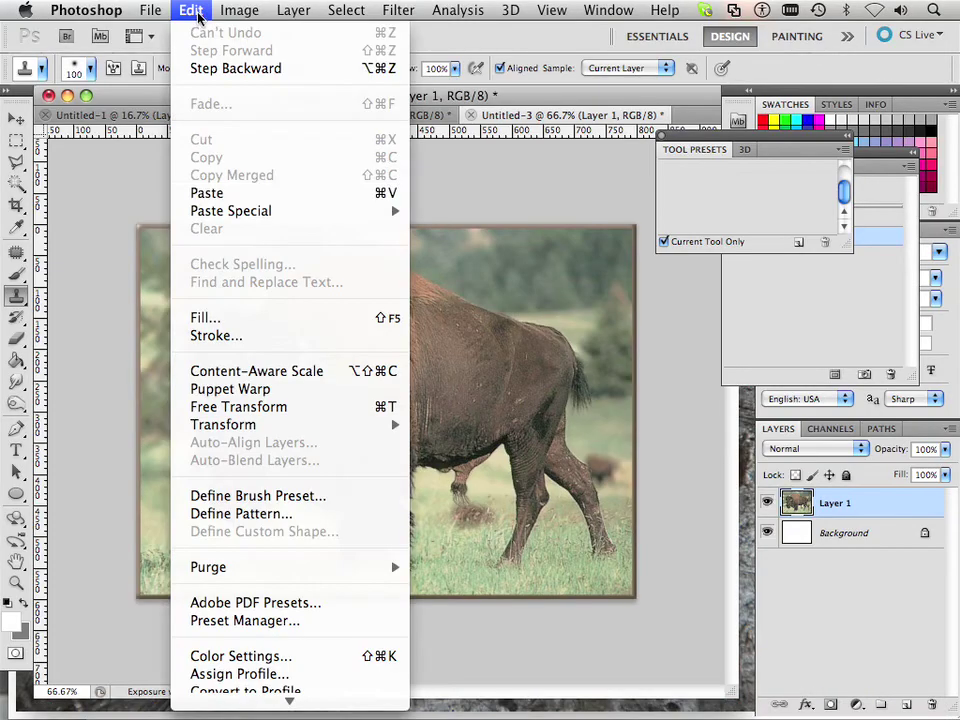
click(227, 193)
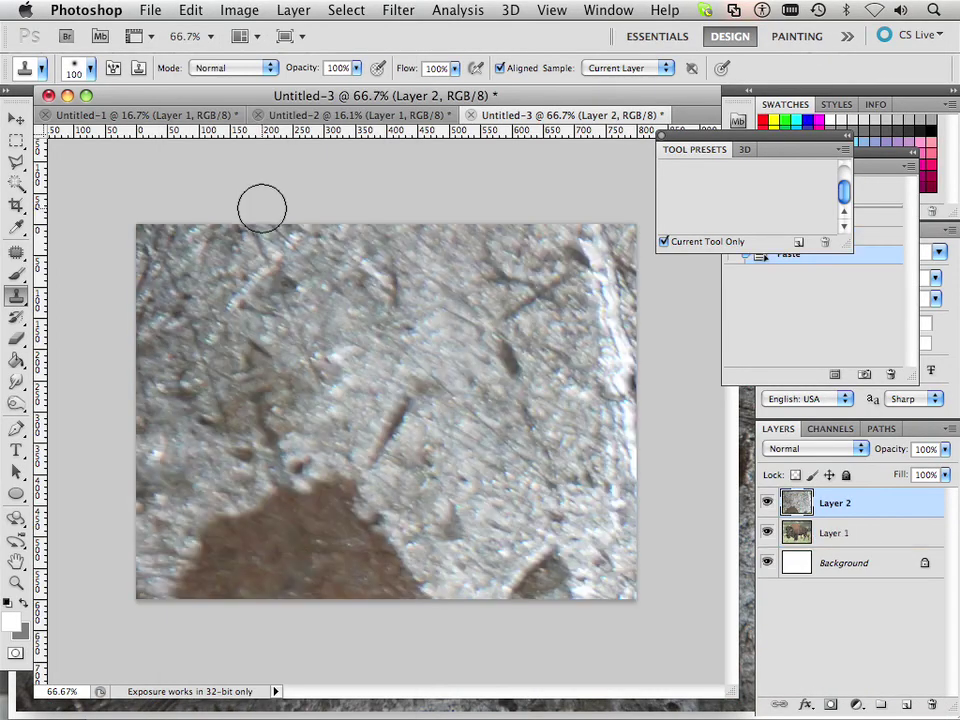
- Scale the metal texture layer down proportionally to about 17% and apply the transform
click(16, 119)
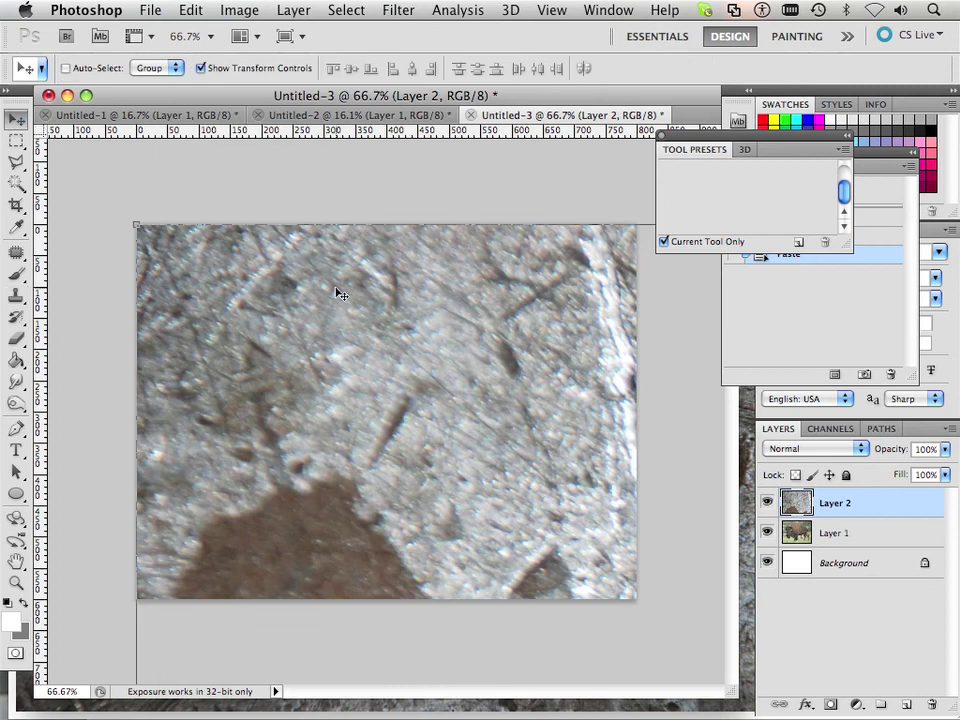
scroll(475, 351, down, 10)
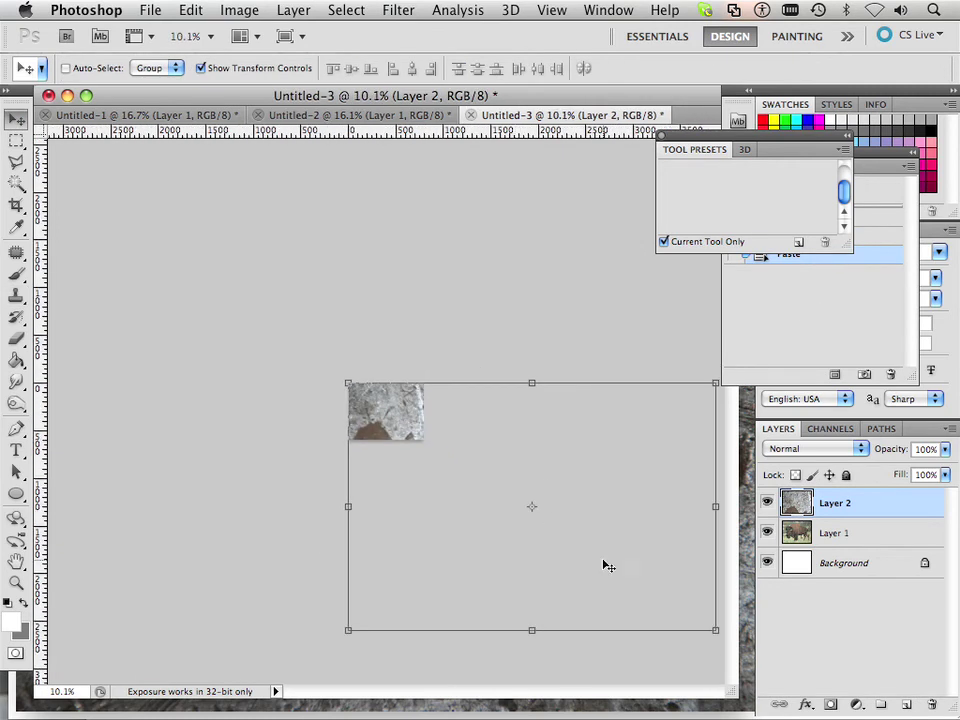
drag(716, 632, 418, 420)
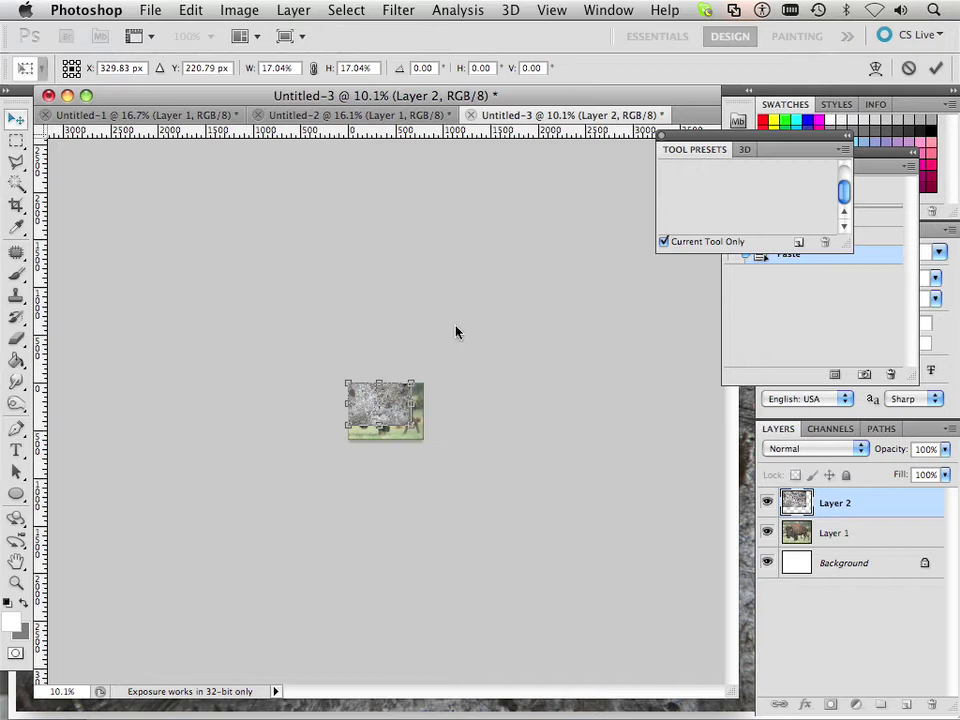
key(v)
click(652, 274)
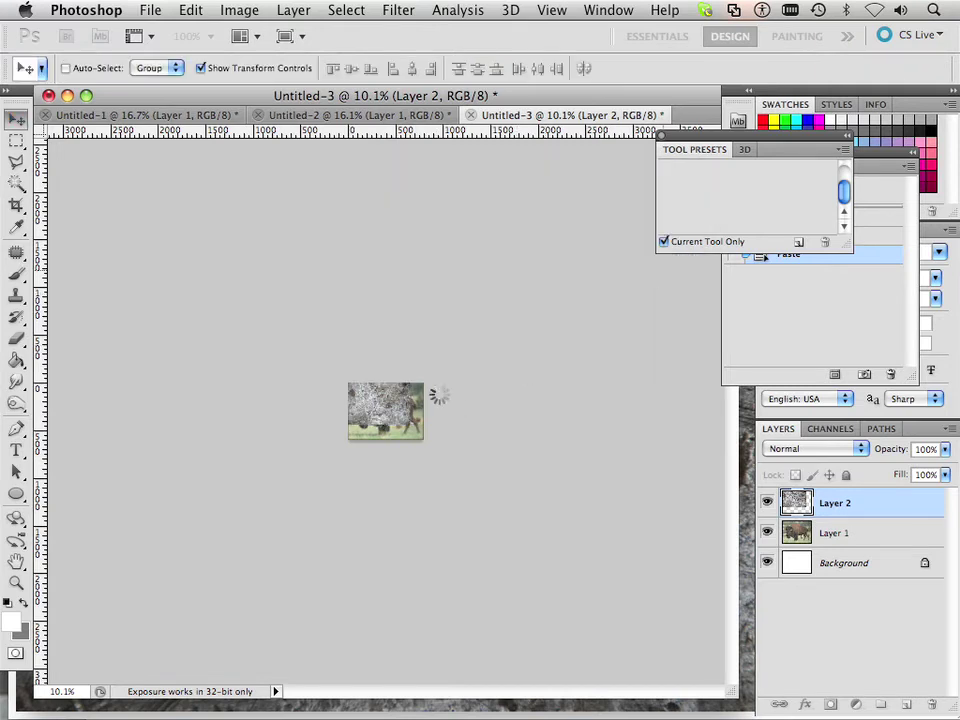
- Move the metal texture over the bison's body and set the layer's blending mode to Multiply
key(super+0)
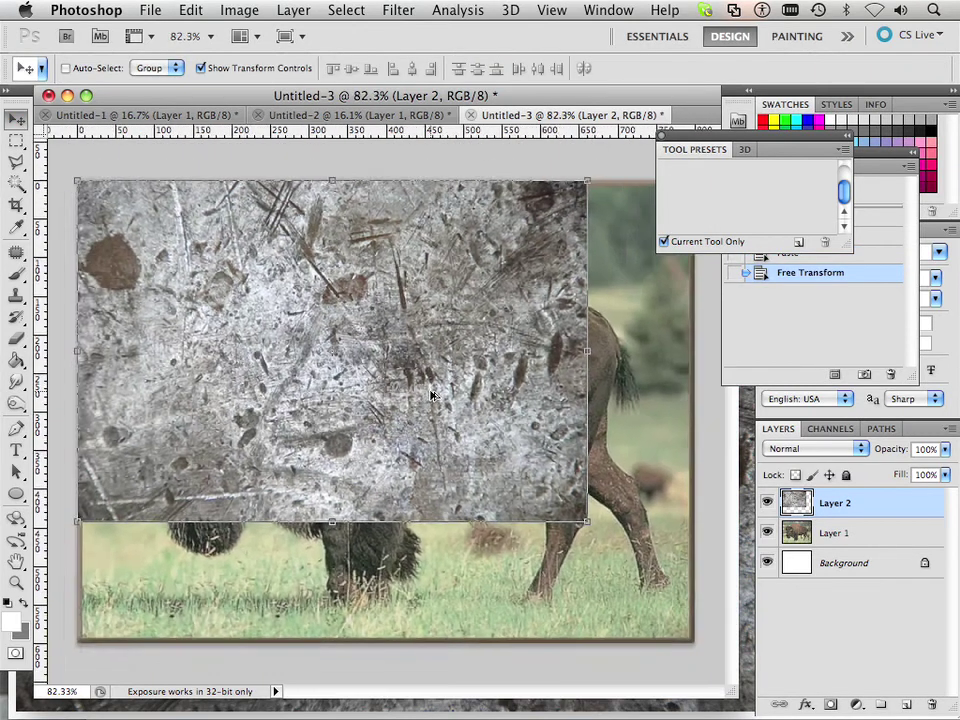
scroll(431, 396, down, 2)
scroll(430, 394, up, 1)
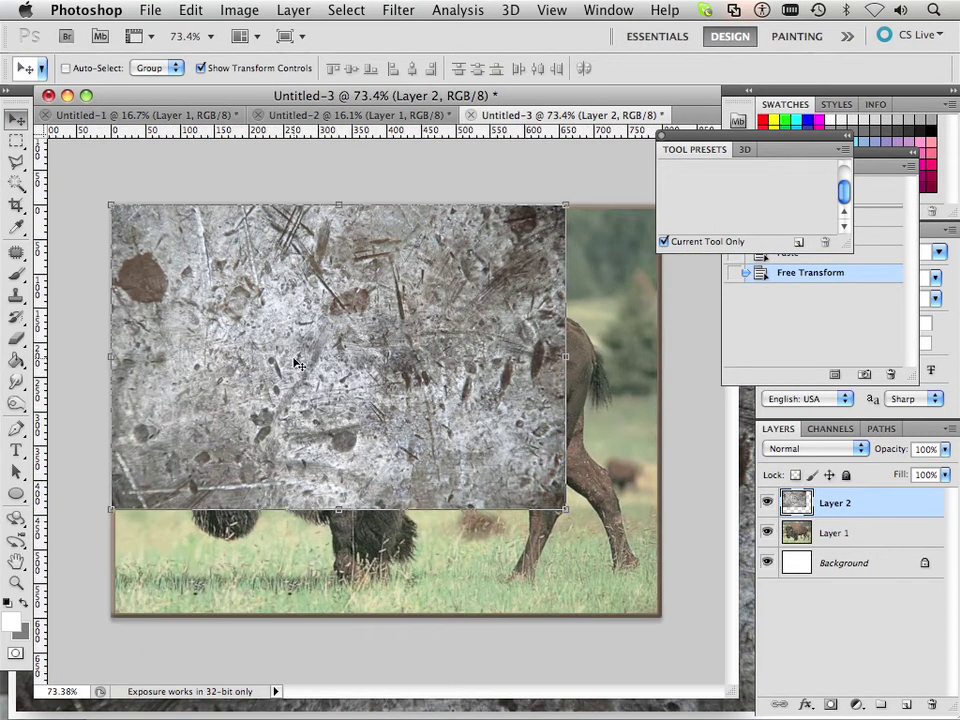
drag(305, 364, 326, 418)
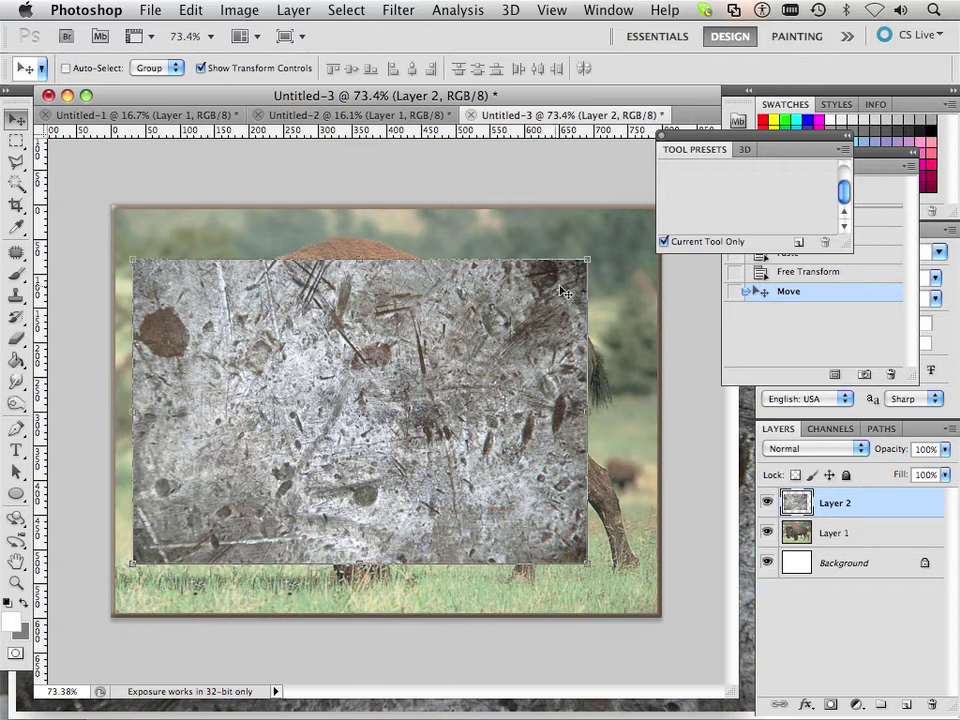
click(813, 451)
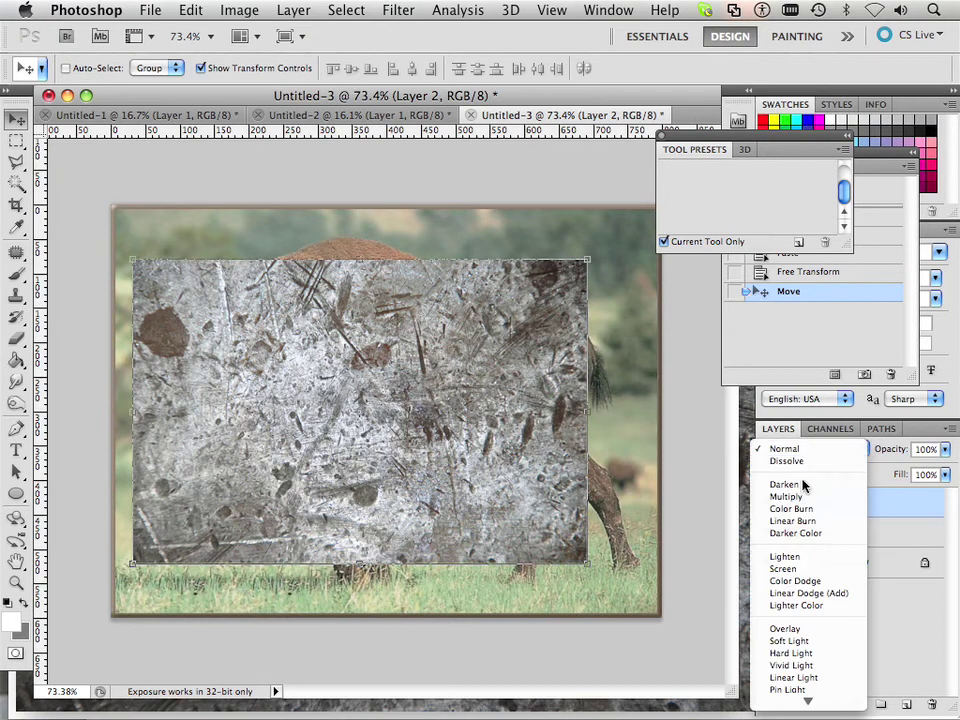
click(799, 497)
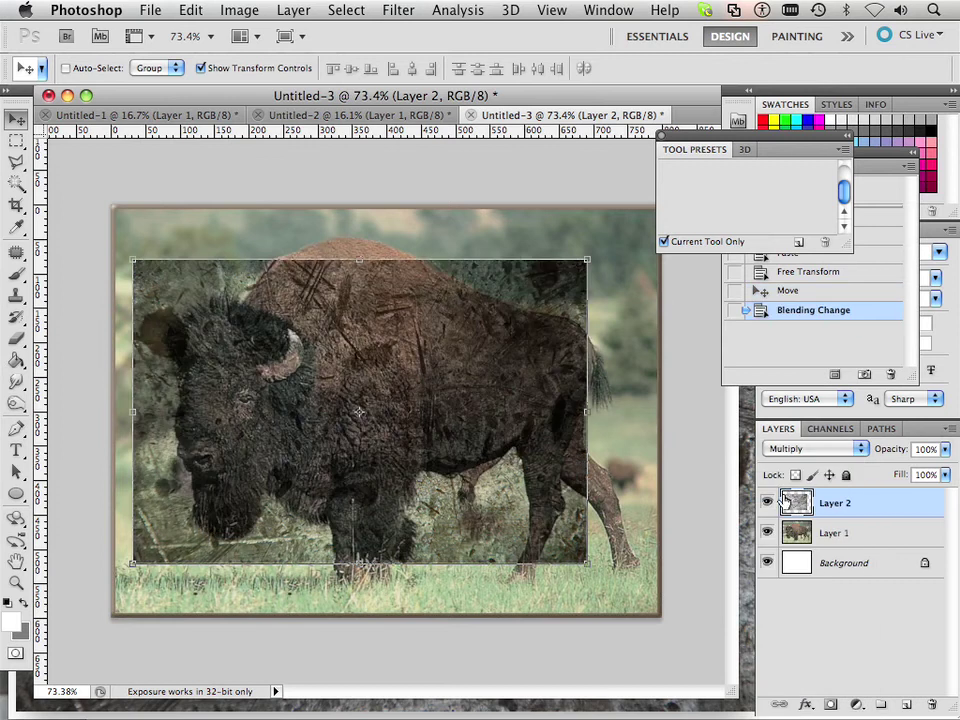
- Set the metal texture layer's blending mode to Soft Light and erase the texture outside the bison's head with the Eraser enlarged to size 150
click(800, 449)
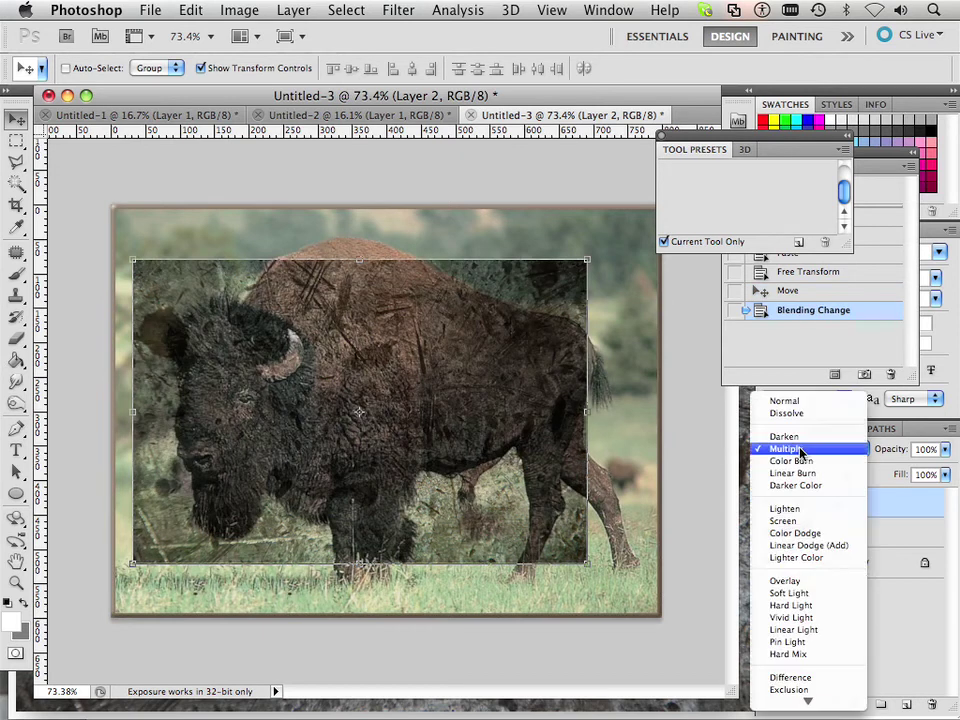
click(787, 596)
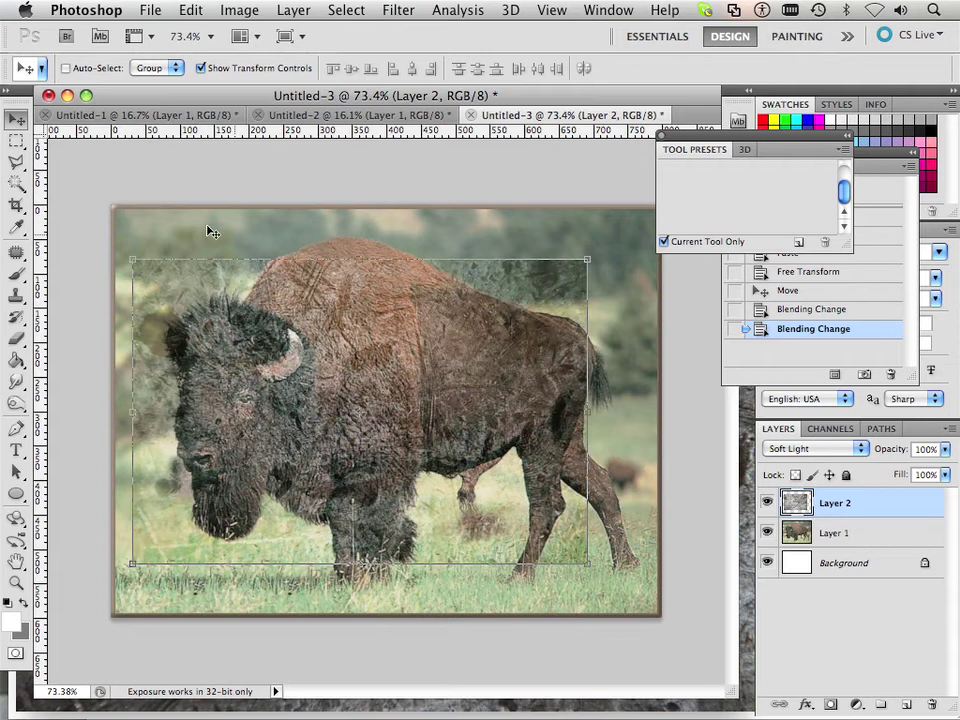
click(15, 342)
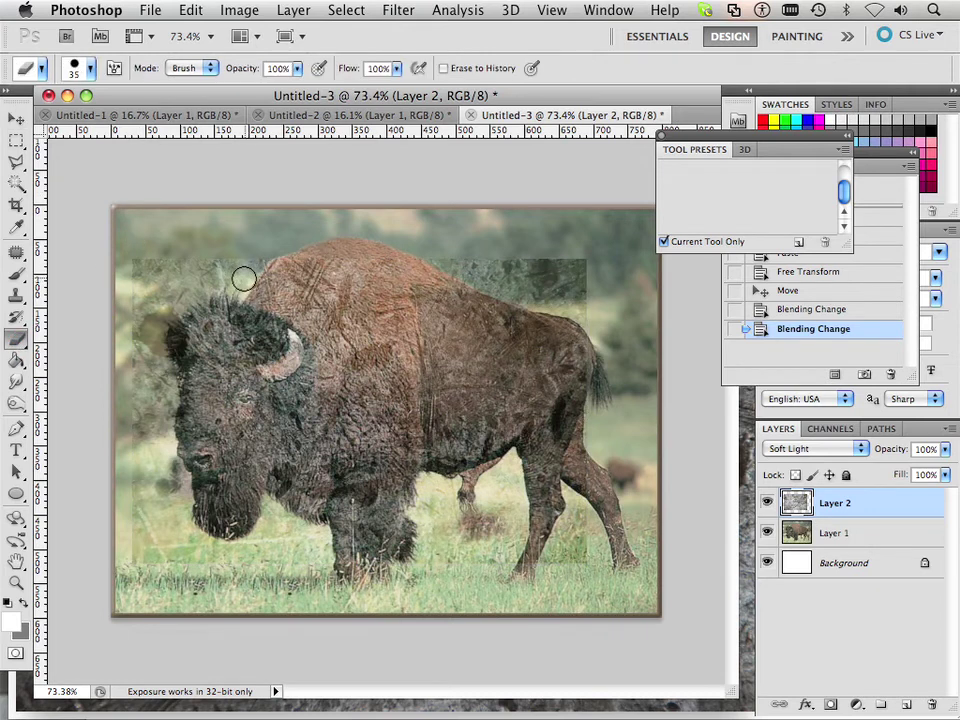
drag(266, 289, 316, 317)
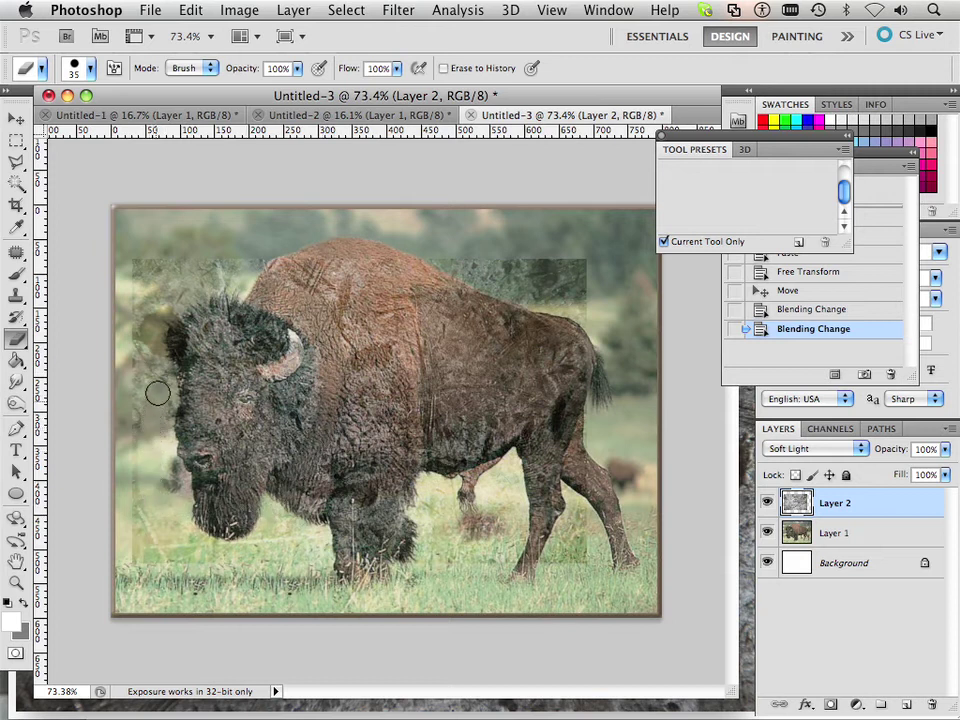
mouse_move(134, 326)
mouse_down()
mouse_move(168, 273)
mouse_move(292, 267)
mouse_move(380, 292)
mouse_move(580, 275)
mouse_move(555, 588)
mouse_move(450, 504)
mouse_move(333, 262)
mouse_move(285, 320)
mouse_move(358, 572)
mouse_move(268, 615)
mouse_move(182, 600)
mouse_move(114, 514)
mouse_move(96, 375)
mouse_move(160, 230)
mouse_move(143, 315)
mouse_up()
key(])
key(])
key(])
key(])
key(])
key(])
key(])
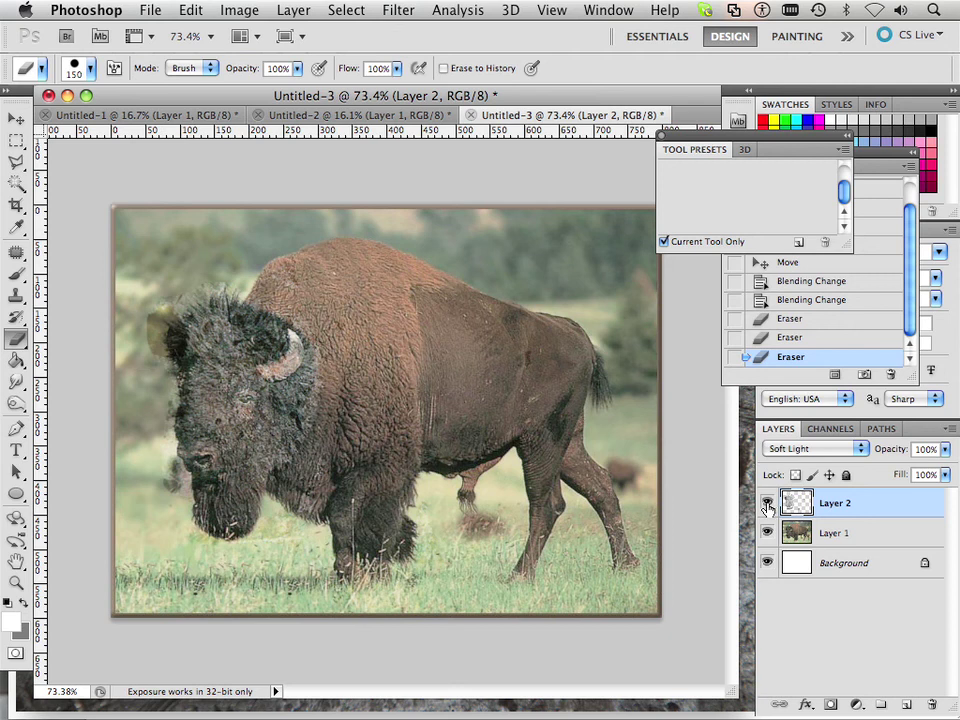
- Set the texture layer's blending mode to Multiply and erase the leftover texture around the bison's head and on its body
click(818, 450)
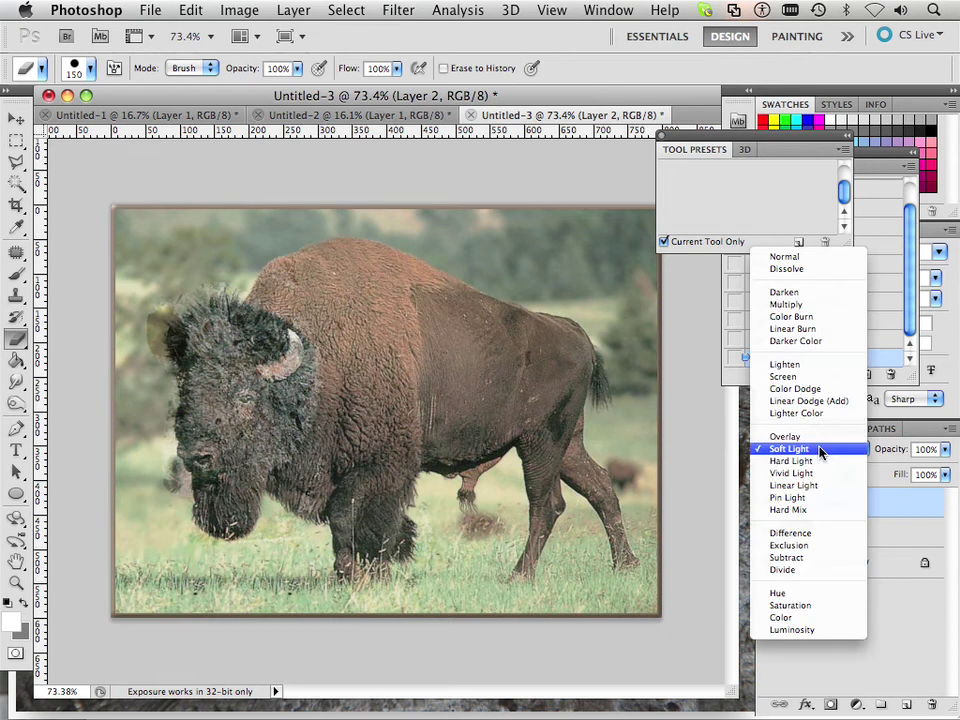
click(800, 313)
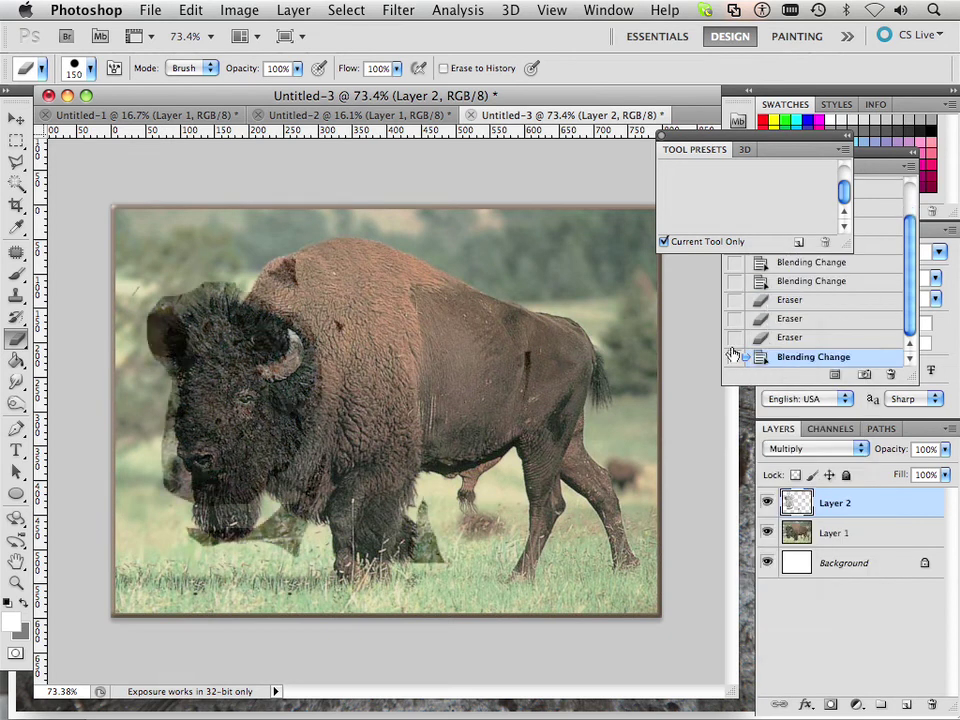
mouse_move(392, 570)
mouse_down()
mouse_move(426, 506)
mouse_move(414, 531)
mouse_move(371, 518)
mouse_move(352, 541)
mouse_move(327, 524)
mouse_move(285, 564)
mouse_move(176, 570)
mouse_up()
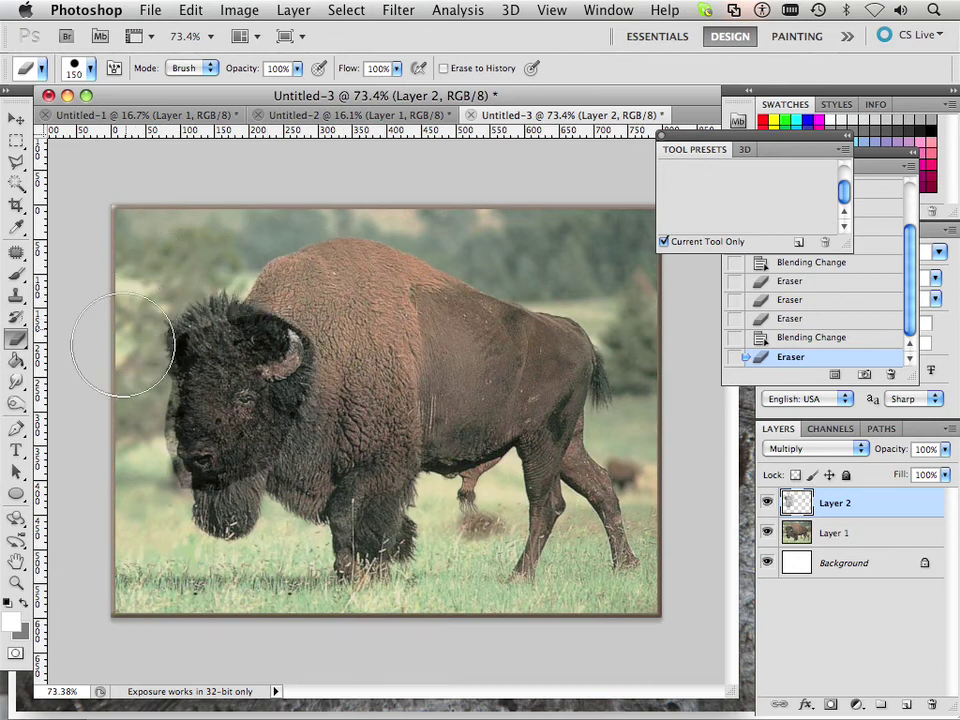
mouse_move(301, 266)
mouse_down()
mouse_move(364, 327)
mouse_move(386, 364)
mouse_up()
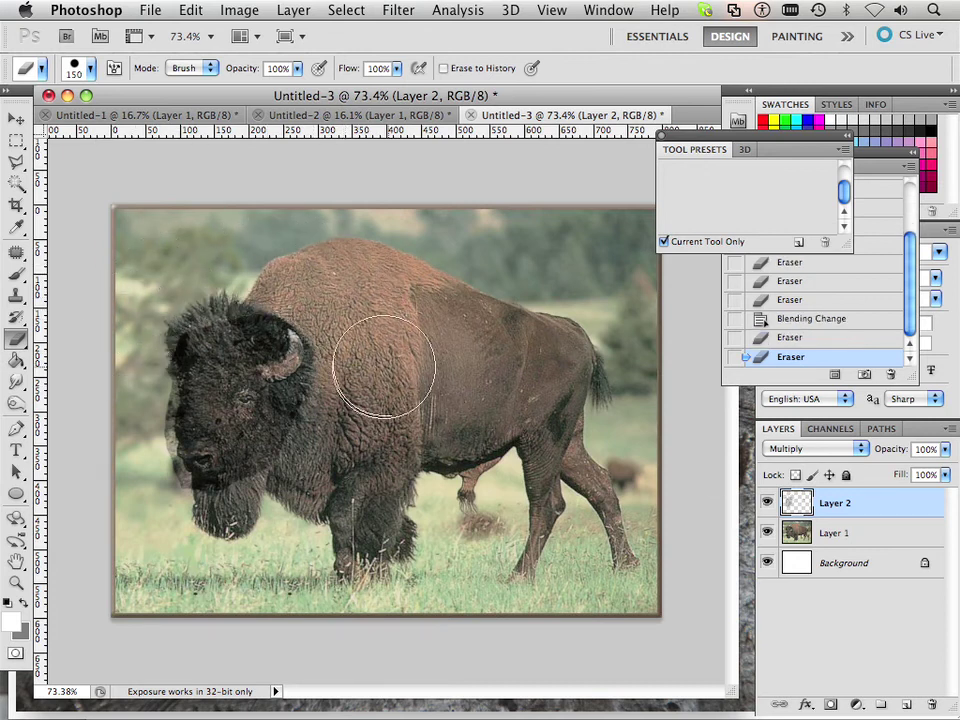
- Check the shape of the remaining texture patch in Normal blending mode and return the layer to Multiply
click(812, 449)
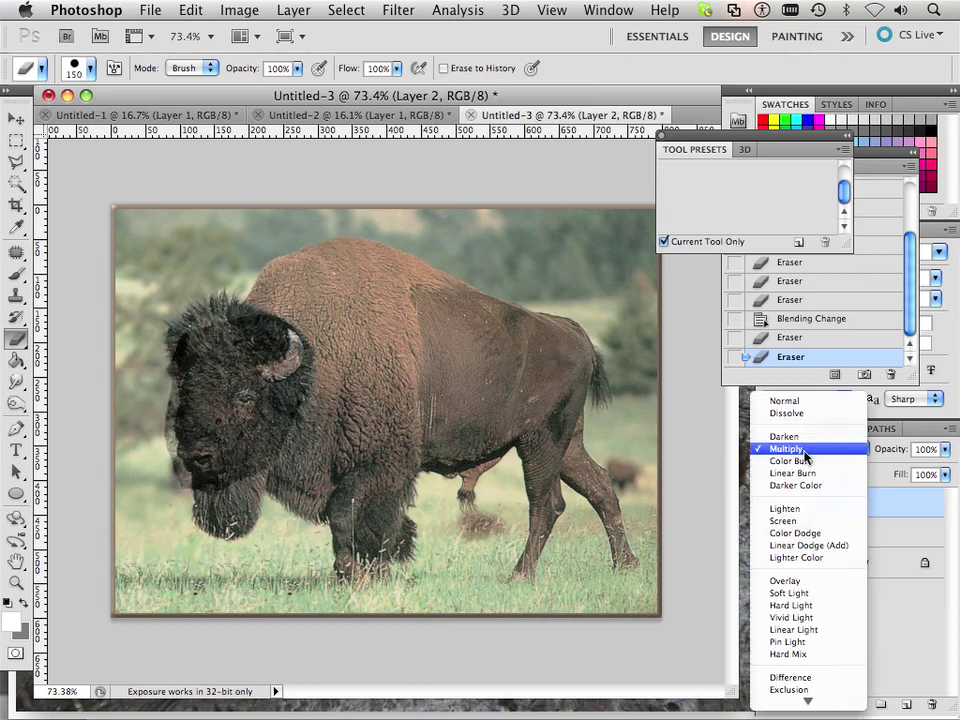
click(795, 403)
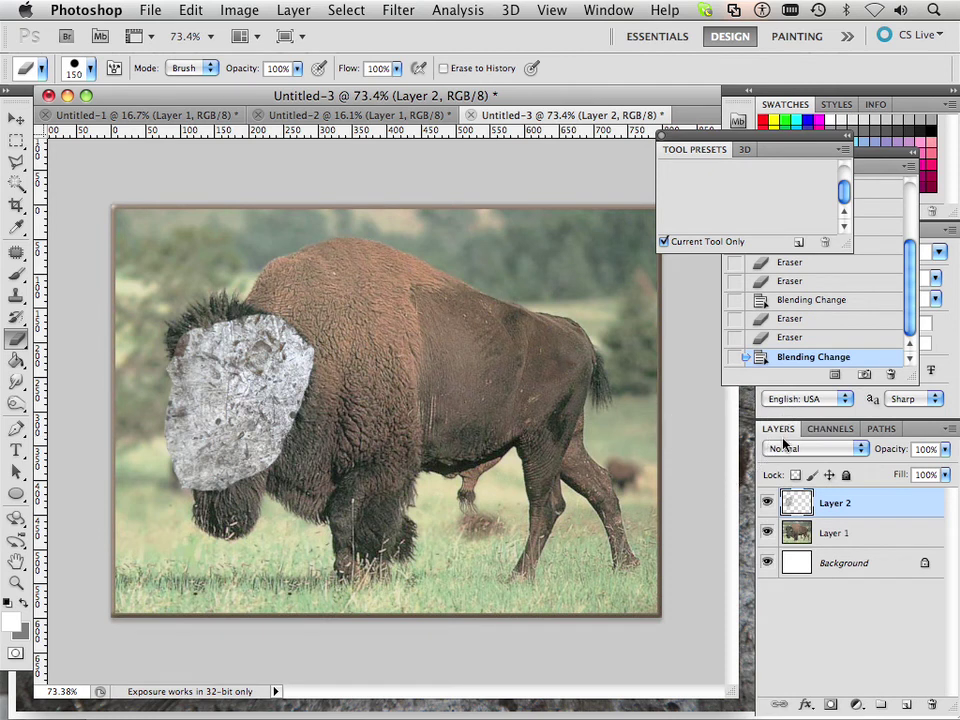
click(792, 453)
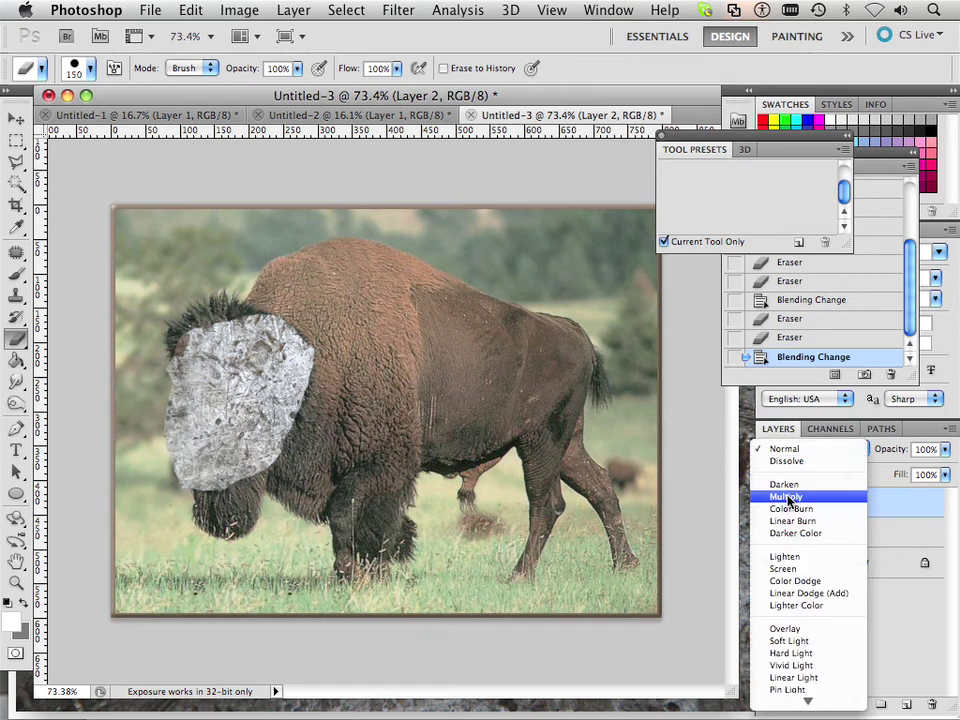
click(786, 497)
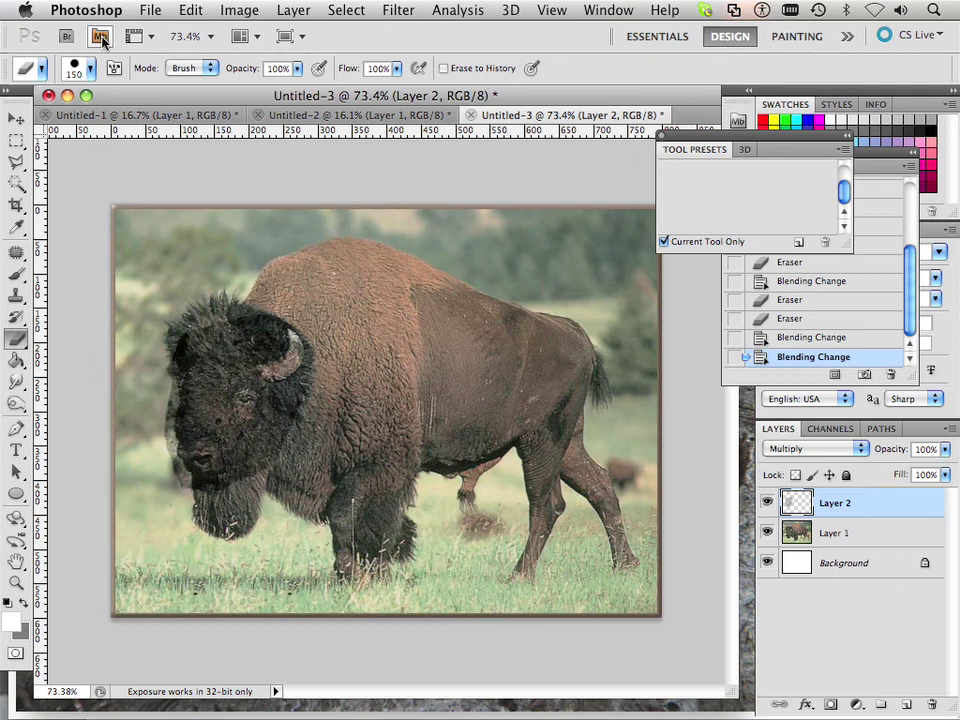
- Start a Warp transform on the texture patch and pull its right side and both lower corners in to follow the bison's face
click(150, 10)
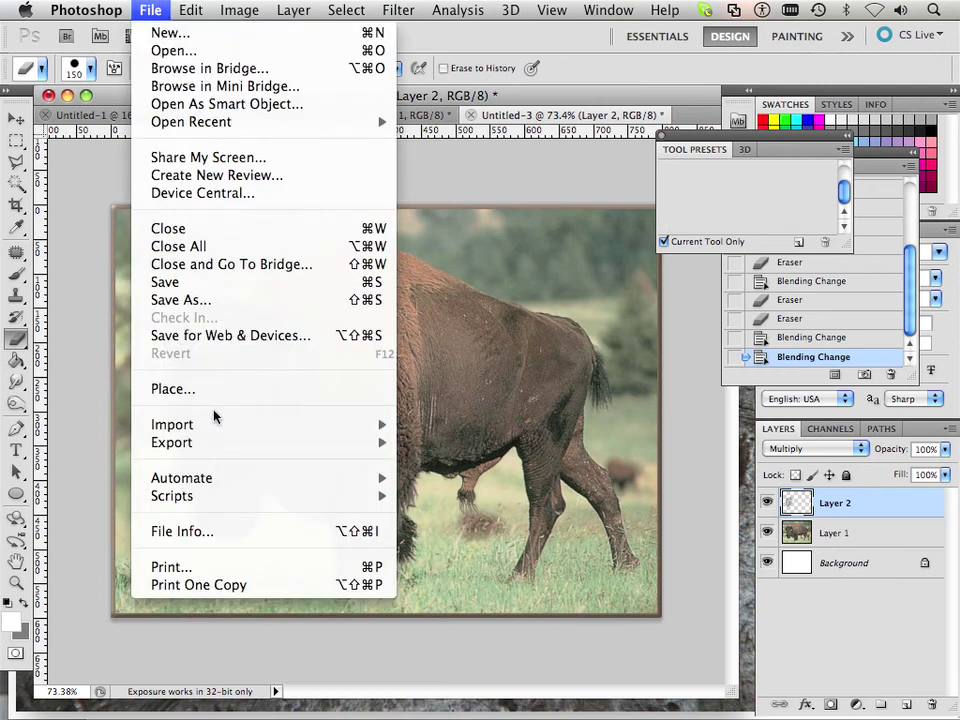
mouse_move(190, 10)
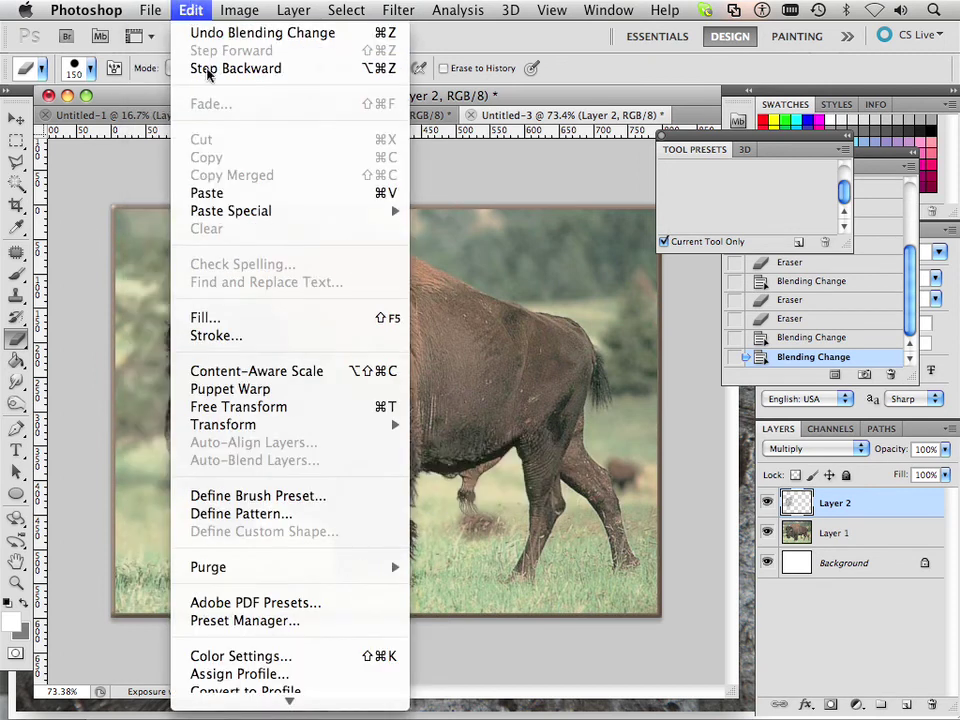
mouse_move(212, 424)
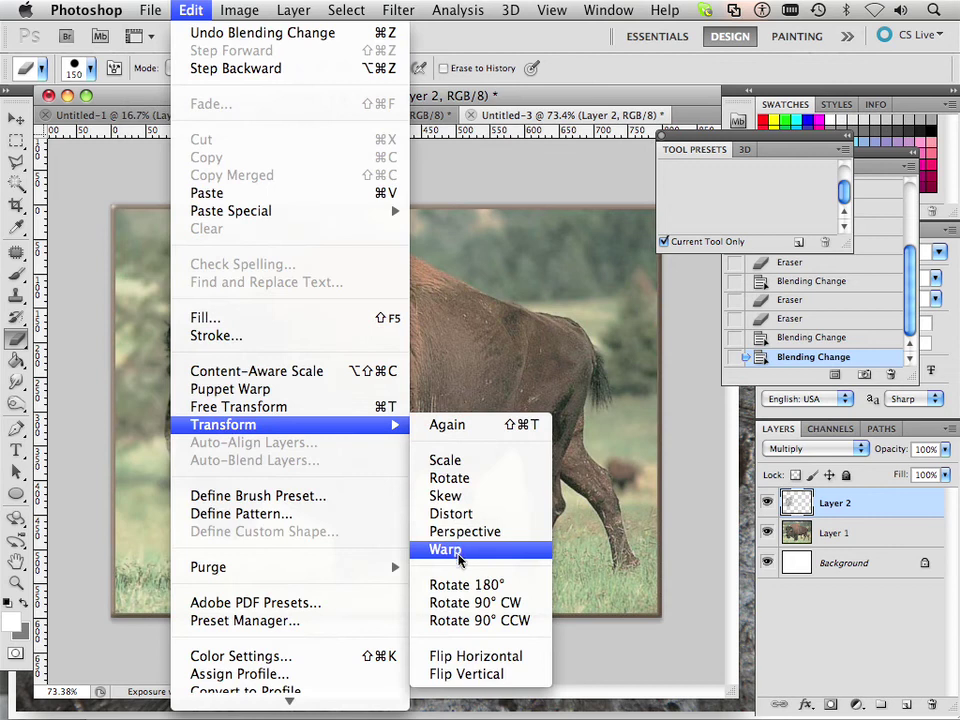
click(446, 550)
drag(318, 320, 286, 382)
drag(316, 493, 260, 463)
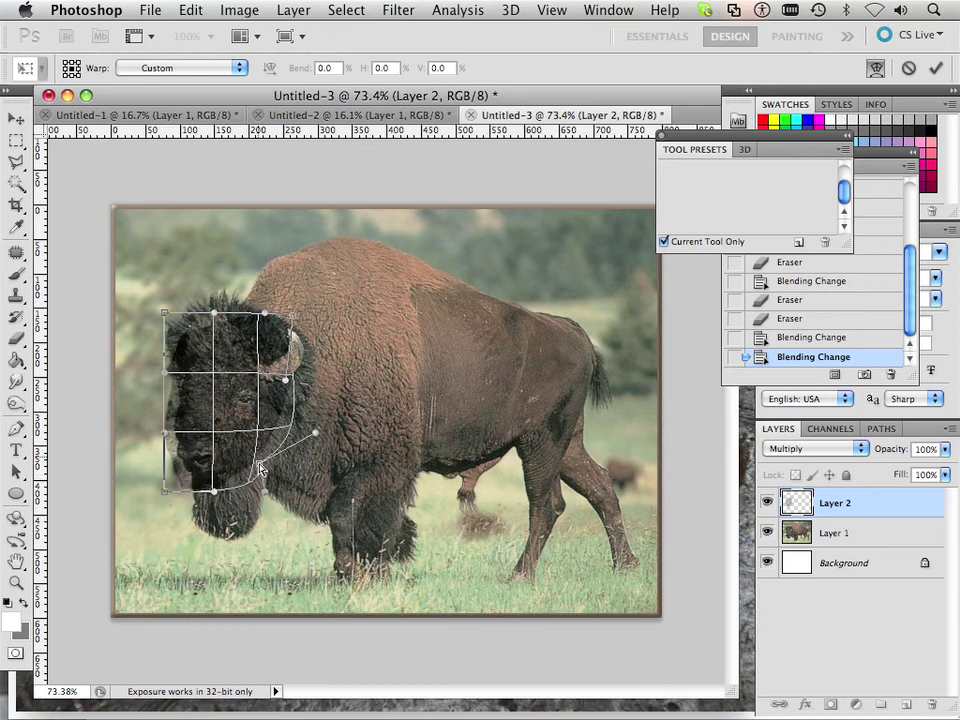
drag(168, 487, 185, 452)
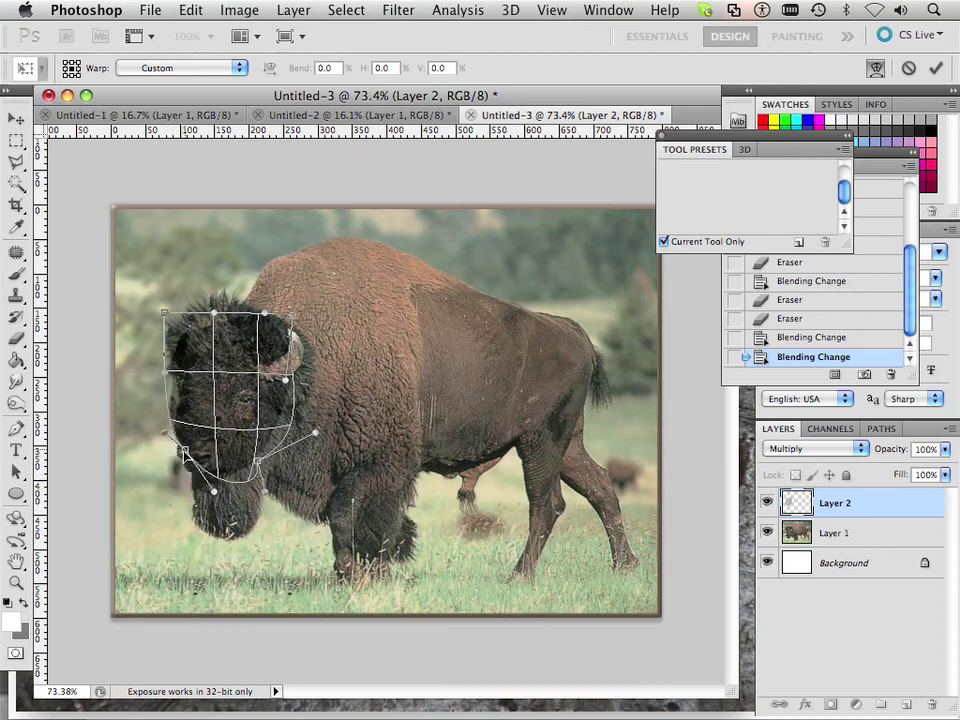
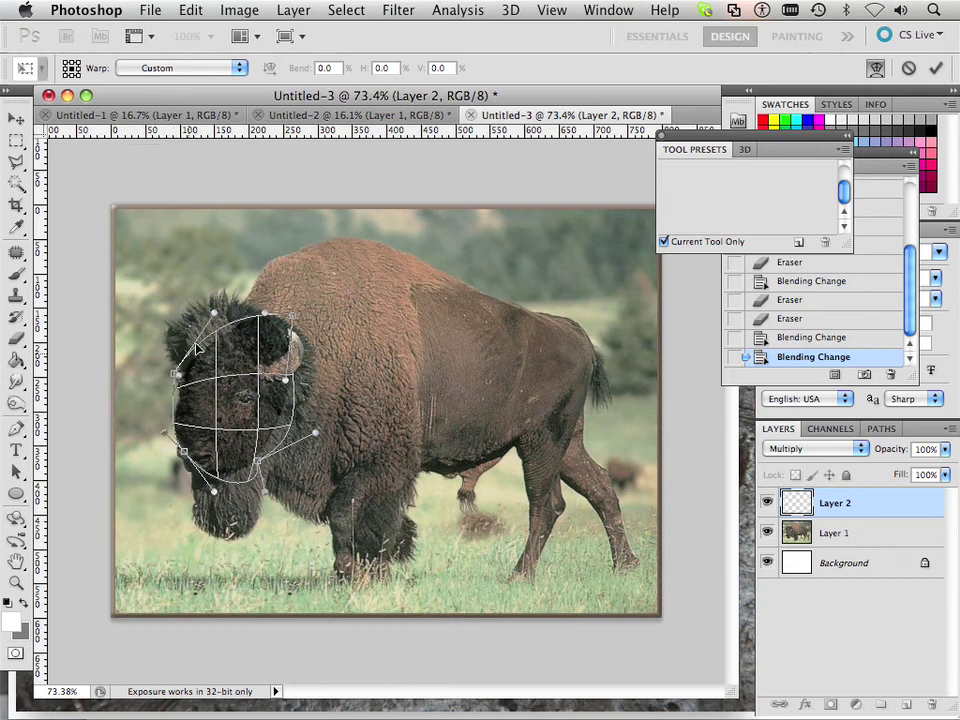
- Warp the patch's upper corners and edges below the horn, curve its lower edge above the nose, and apply the warp
drag(258, 320, 205, 370)
drag(291, 320, 259, 346)
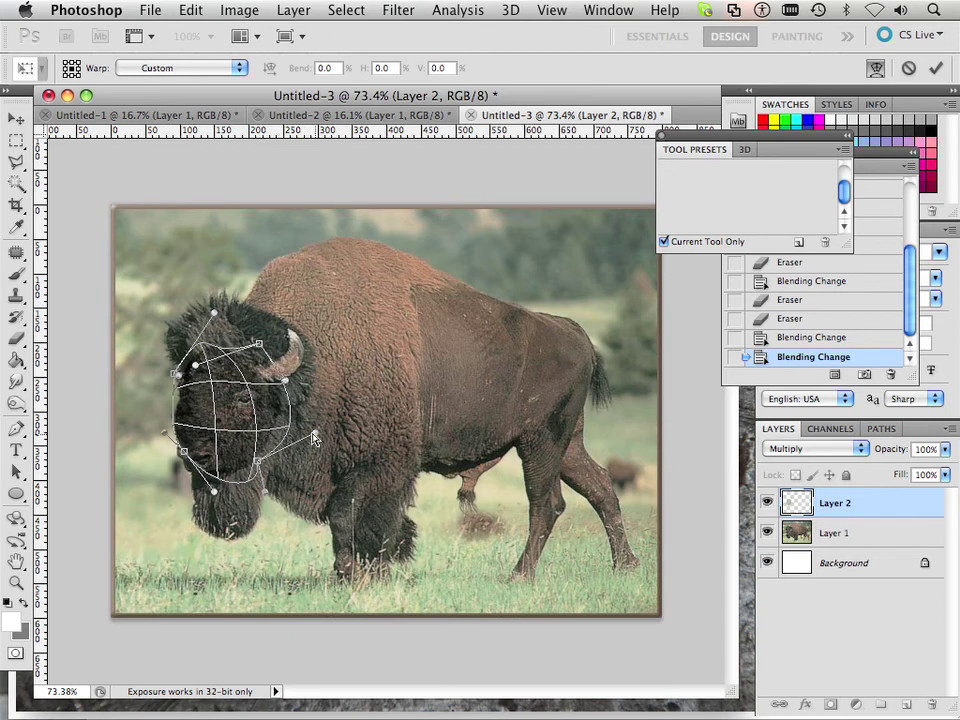
drag(313, 438, 289, 438)
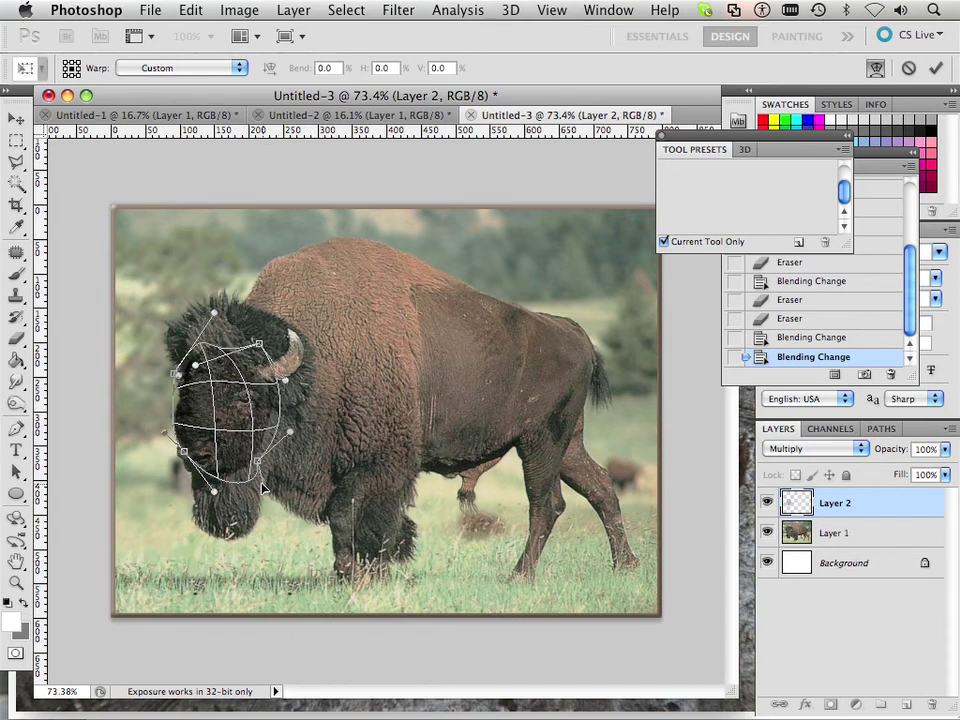
drag(263, 488, 205, 432)
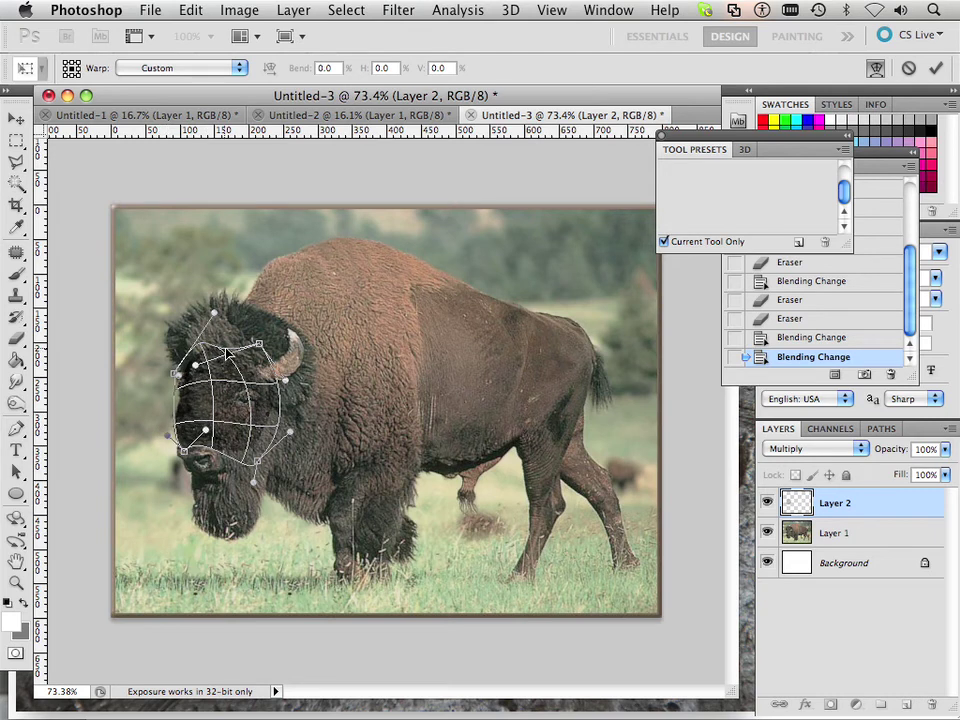
drag(228, 352, 197, 364)
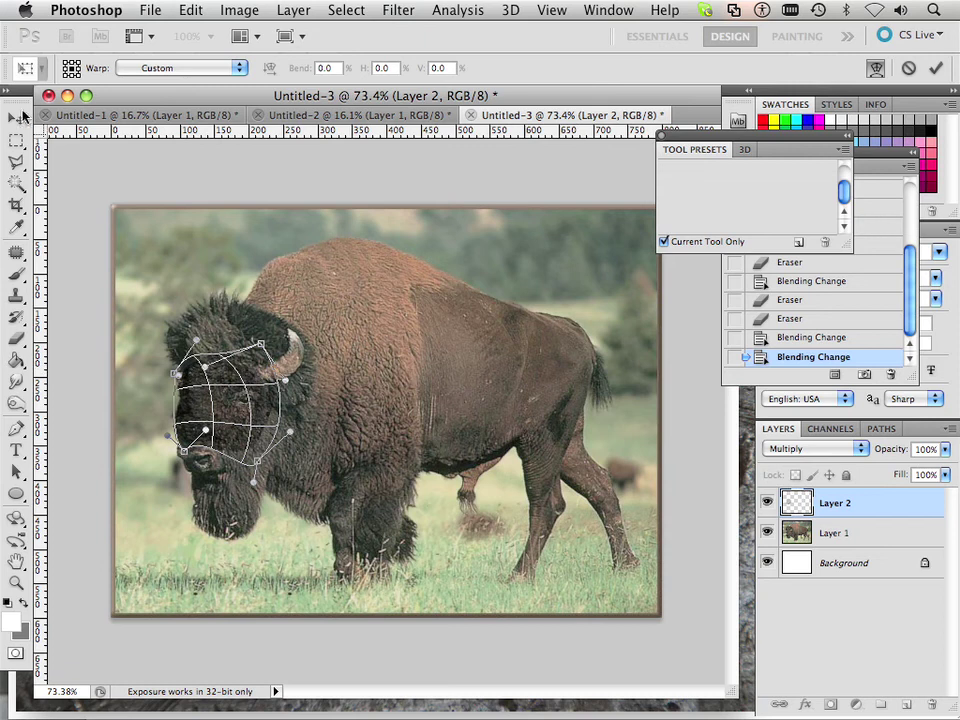
click(15, 120)
click(630, 278)
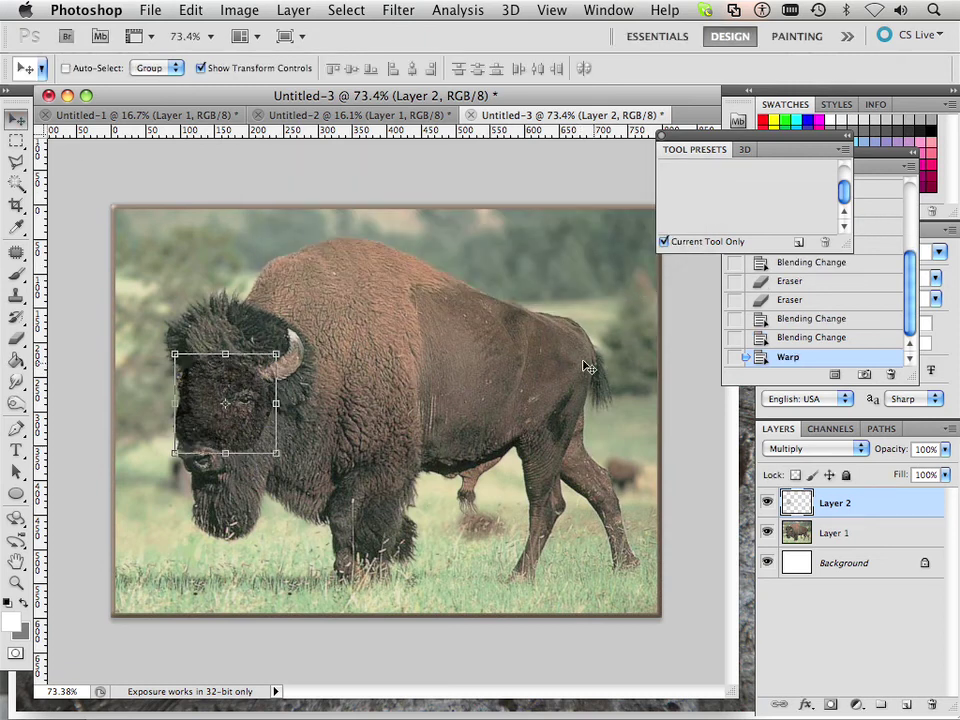
- Erase the metal texture over the bison's eye and along the nose with the Eraser at size 15
scroll(265, 455, up, 5)
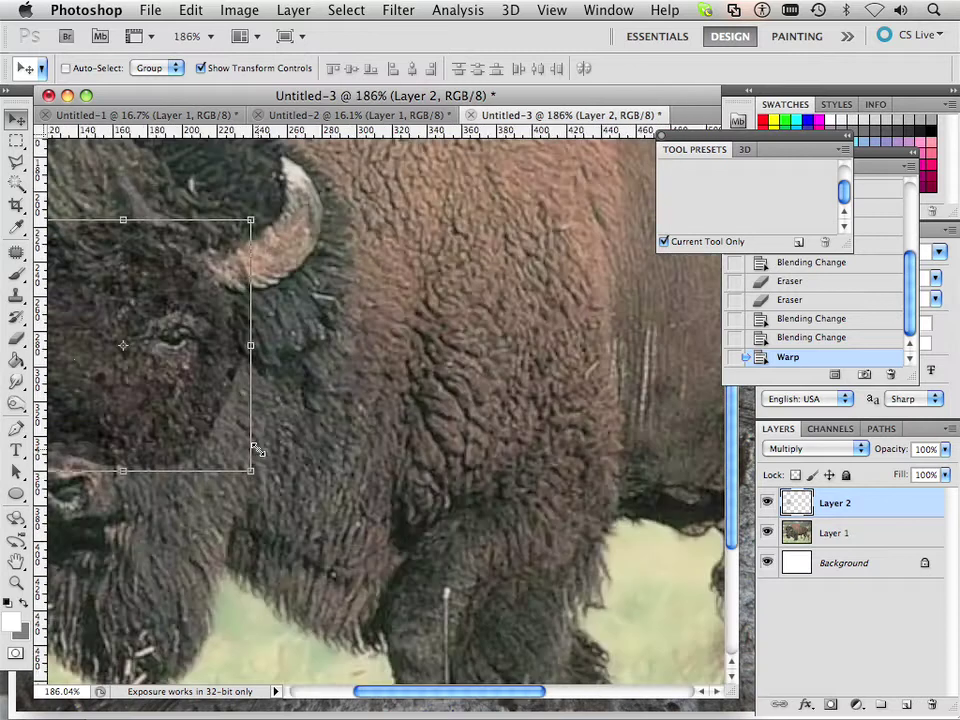
scroll(253, 446, down, 3)
scroll(255, 440, up, 1)
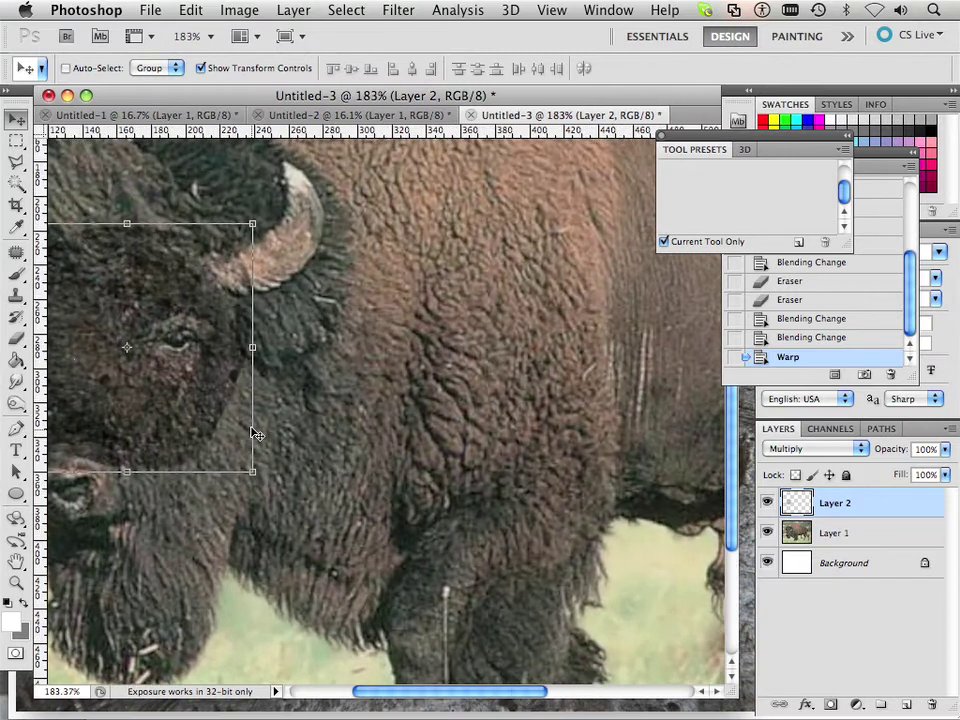
drag(257, 435, 435, 497)
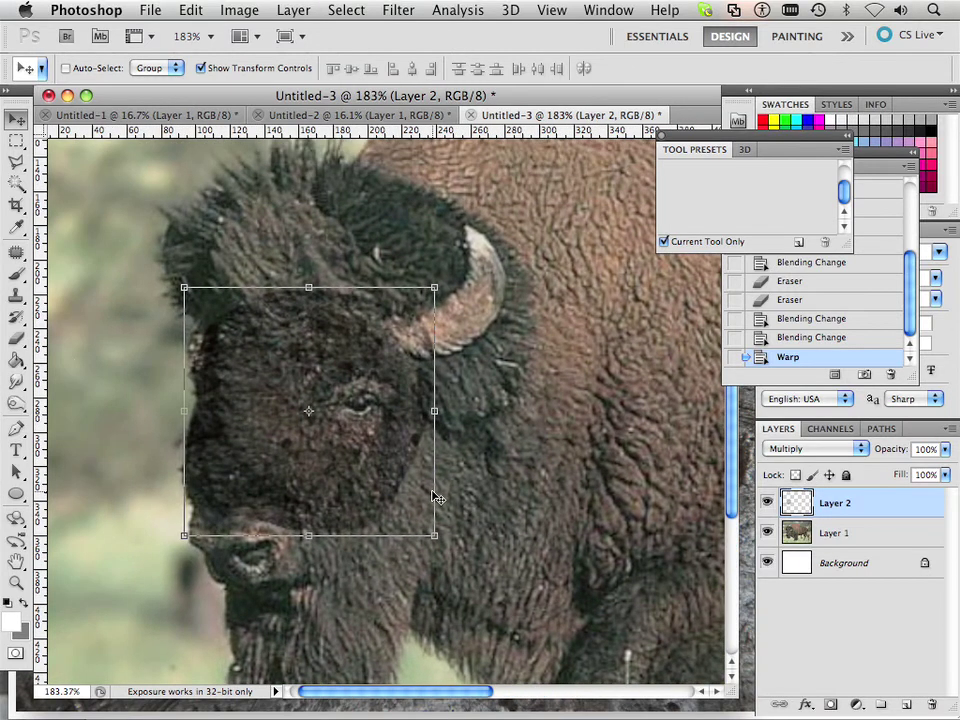
click(16, 337)
key(bracketleft)
key(bracketleft)
key(bracketleft)
key(bracketleft)
key(bracketleft)
key(bracketleft)
key(bracketleft)
key(bracketleft)
key(bracketleft)
key(bracketleft)
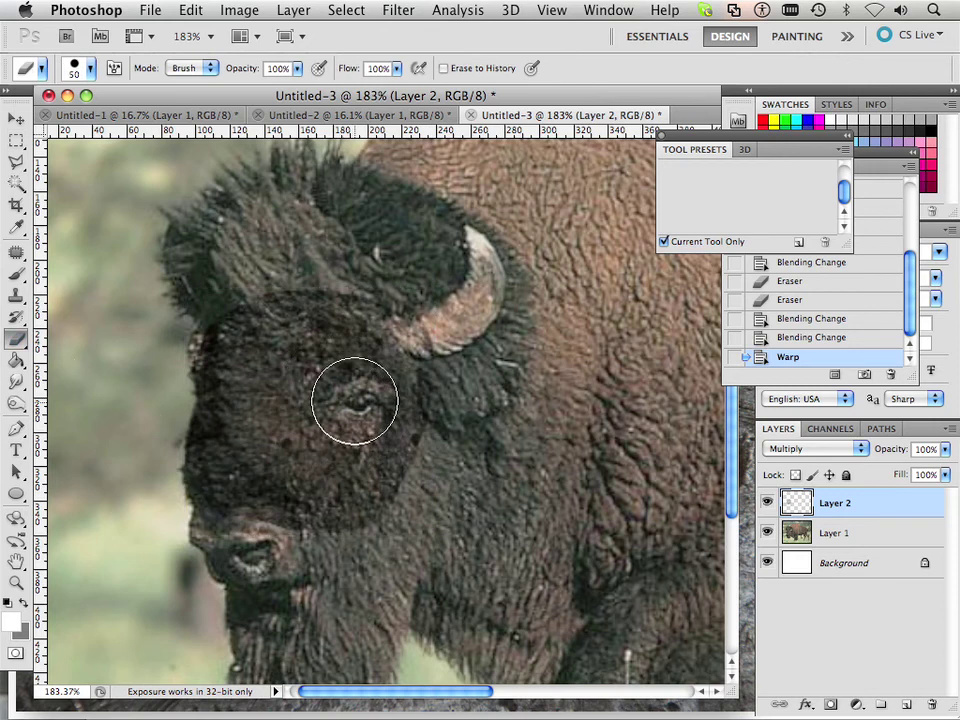
key(bracketleft)
key(bracketleft)
key(bracketleft)
key(bracketleft)
key(bracketleft)
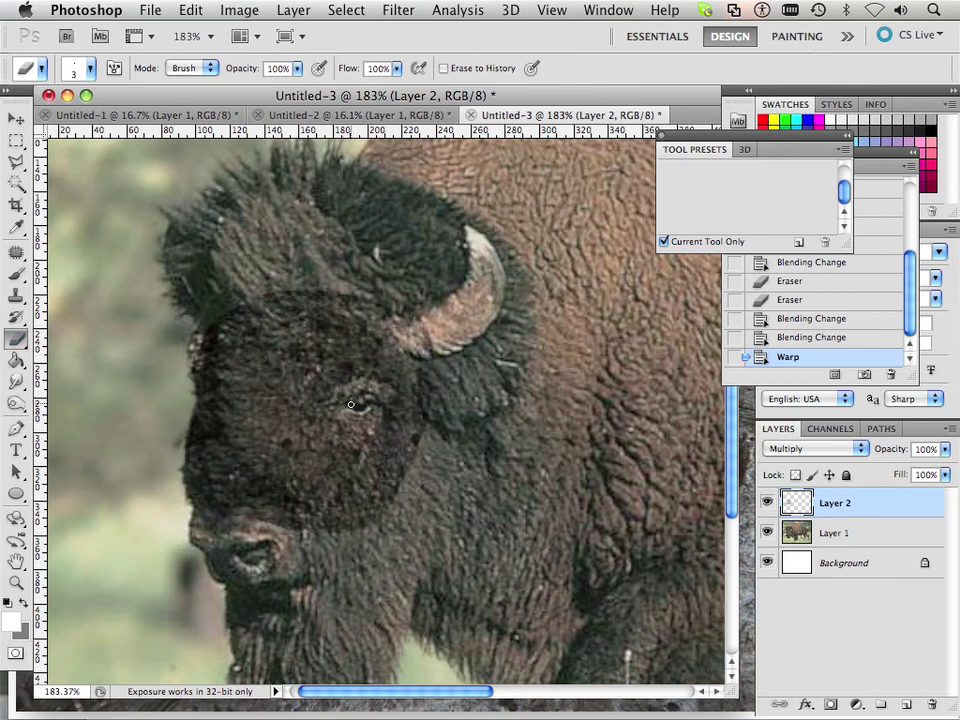
key(bracketright)
key(bracketright)
key(bracketright)
key(bracketright)
key(bracketright)
key(bracketright)
key(bracketright)
key(bracketright)
key(bracketright)
key(bracketright)
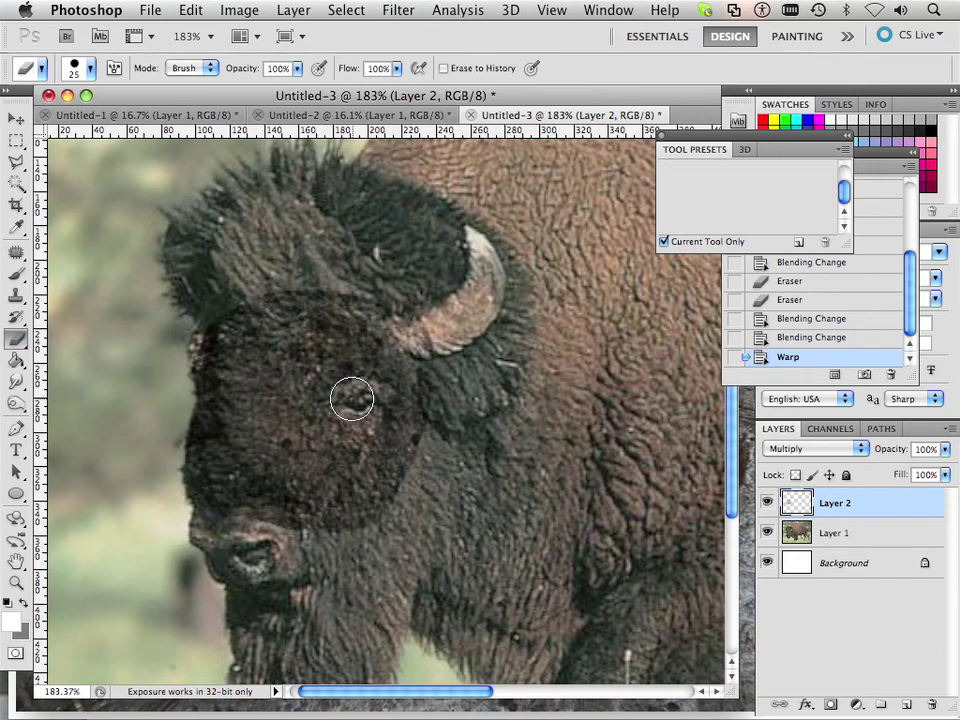
key(bracketleft)
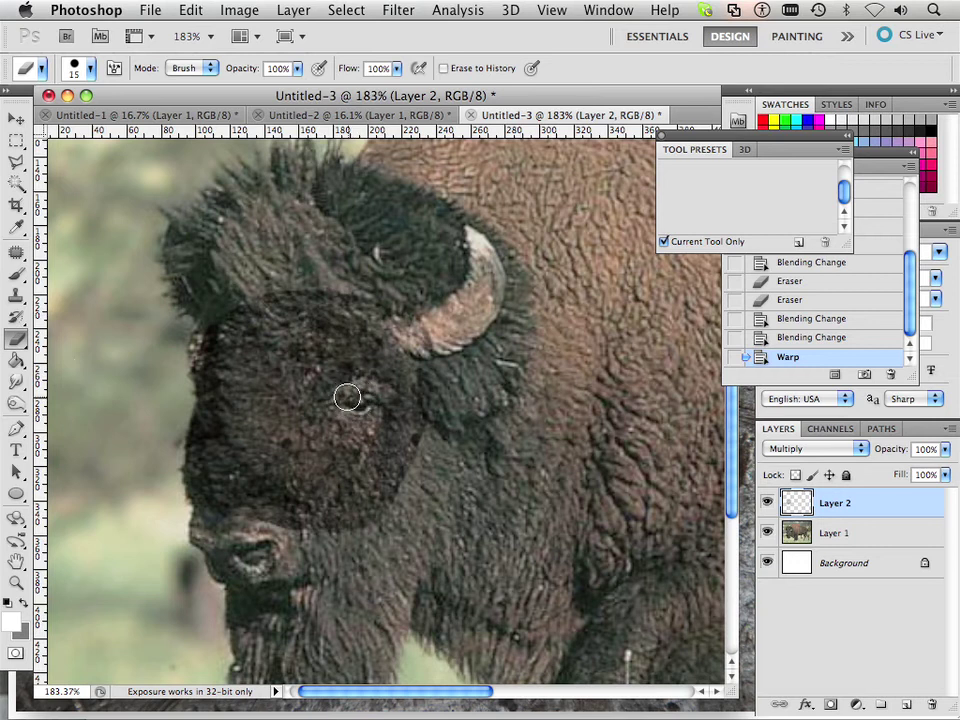
mouse_move(347, 397)
mouse_down()
mouse_move(362, 394)
mouse_move(348, 412)
mouse_move(360, 404)
mouse_up()
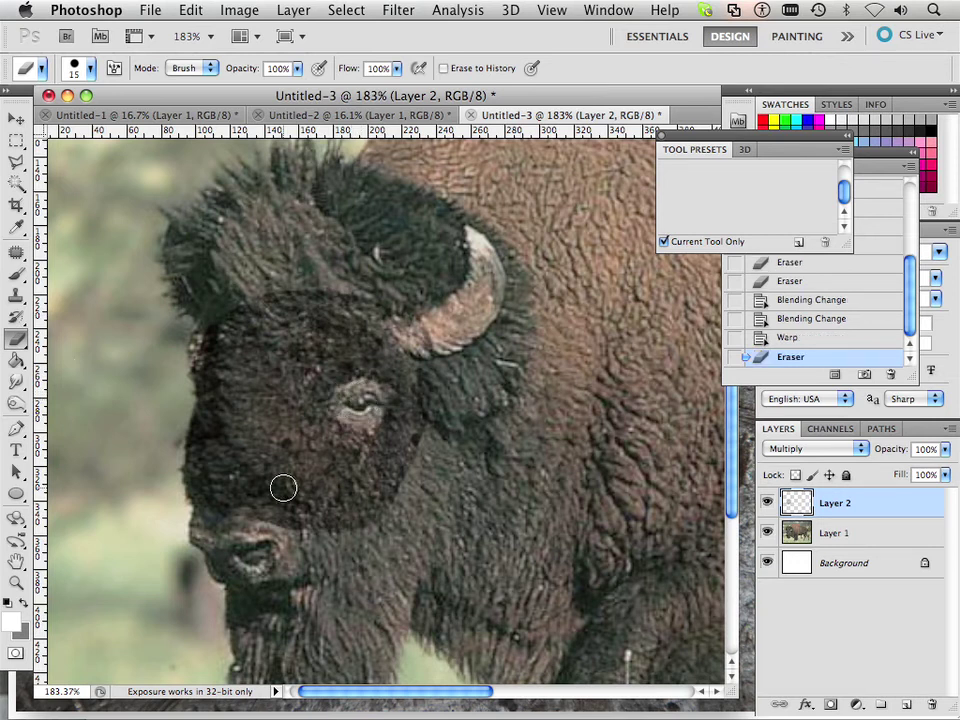
mouse_move(285, 539)
mouse_down()
mouse_move(274, 521)
mouse_move(215, 523)
mouse_move(281, 527)
mouse_move(278, 566)
mouse_up()
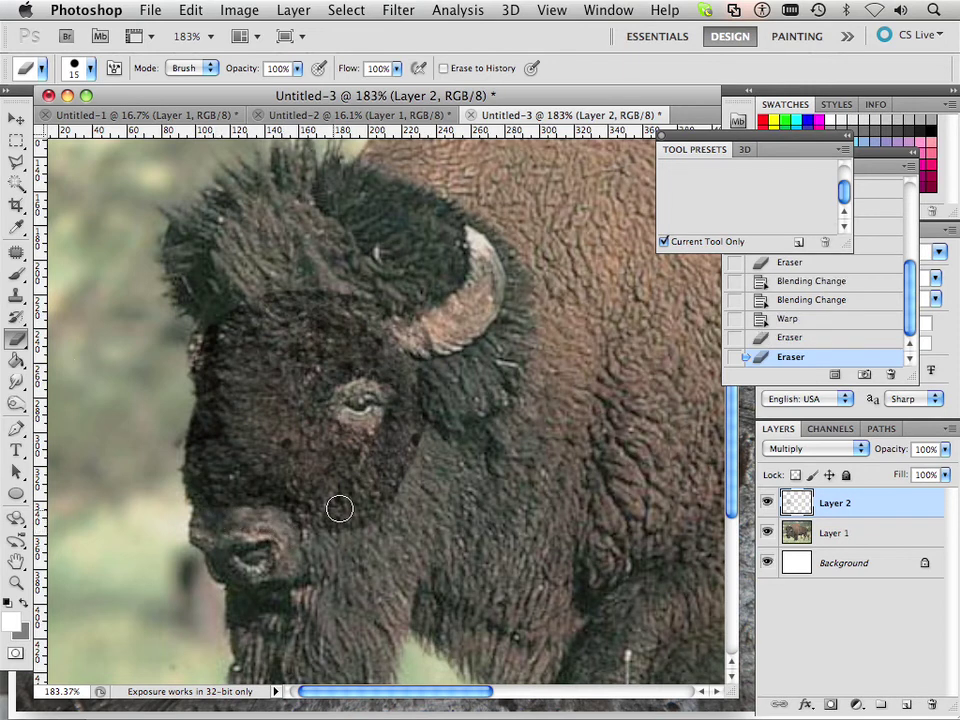
- Set the texture layer's blending mode to Normal
click(778, 457)
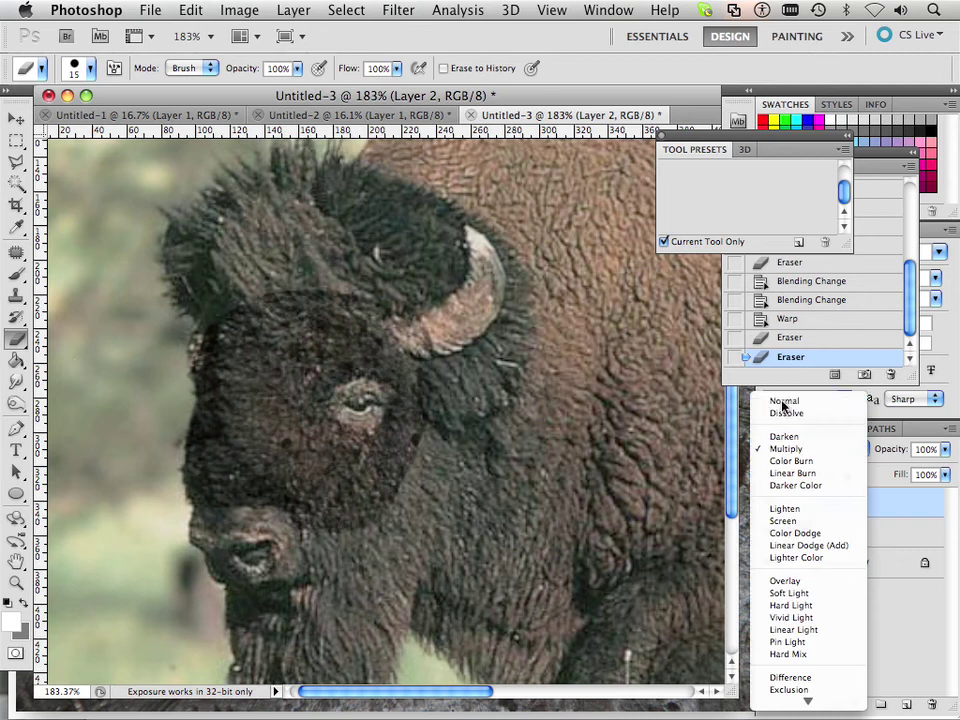
click(771, 399)
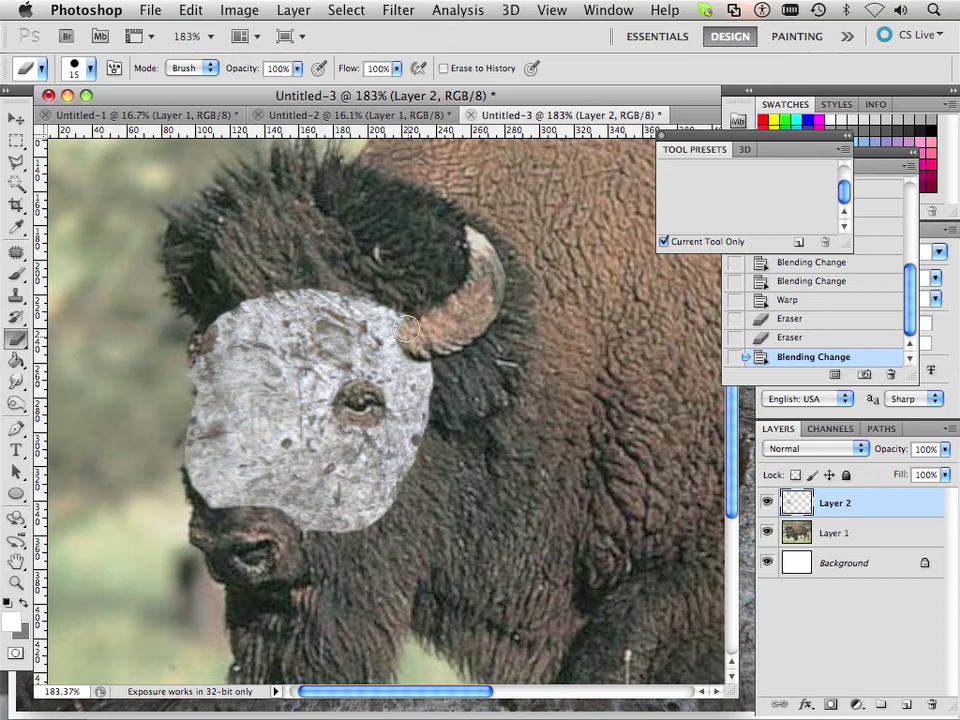
- Erase the metal texture overlapping the base of the bison's horn
mouse_move(400, 312)
mouse_down()
mouse_move(403, 350)
mouse_move(296, 262)
mouse_move(306, 267)
mouse_up()
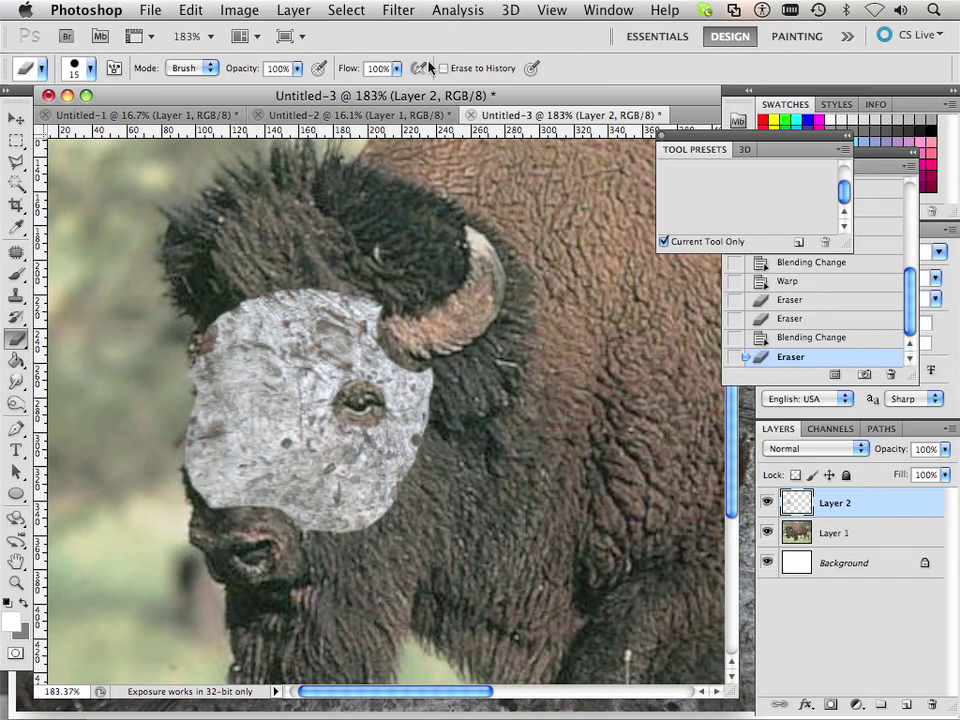
- Select a rectangular area around the bison's face and open it in Liquify with the backdrop shown
click(16, 141)
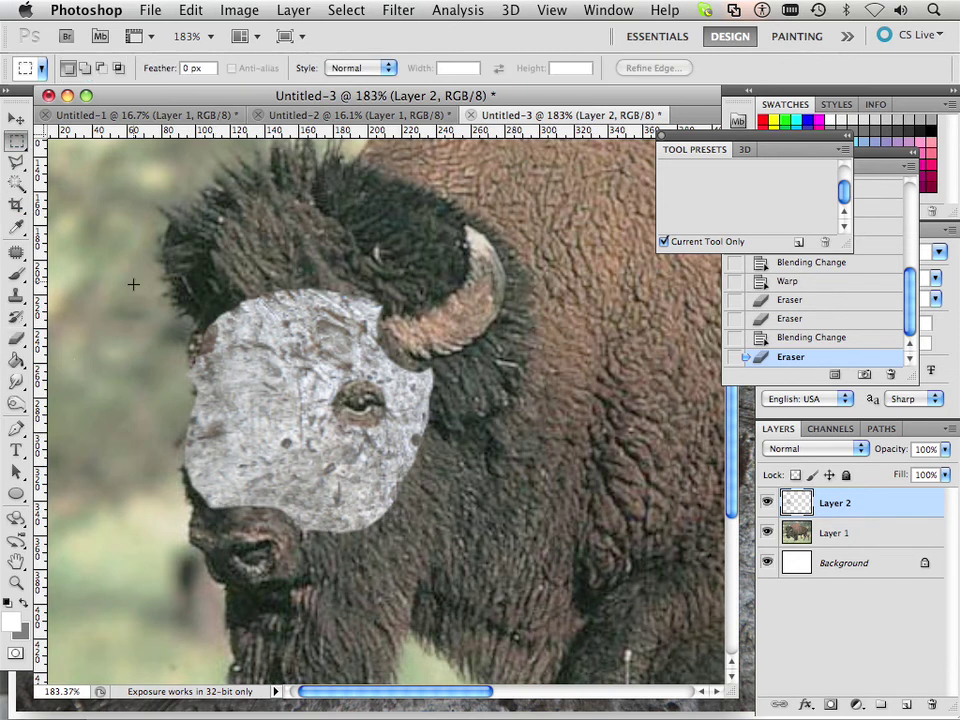
drag(189, 573, 556, 636)
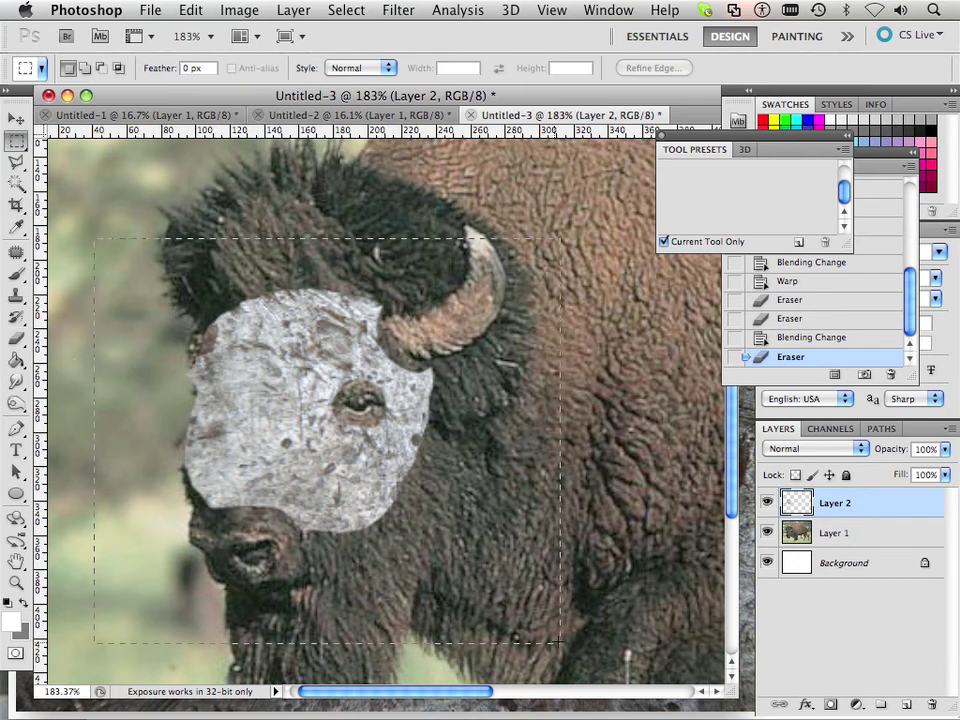
click(399, 10)
click(420, 137)
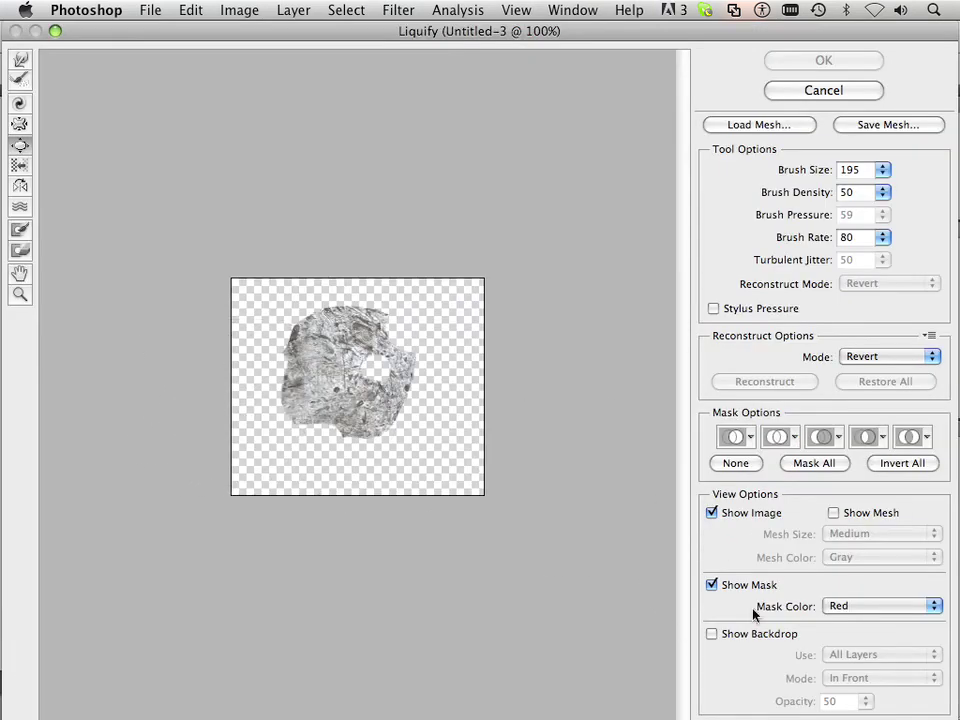
click(712, 634)
- Try the Bloat tool at brush size 111 on the texture's lower left edge, and undo the distortion
key(bracketleft)
key(bracketleft)
key(bracketleft)
key(bracketleft)
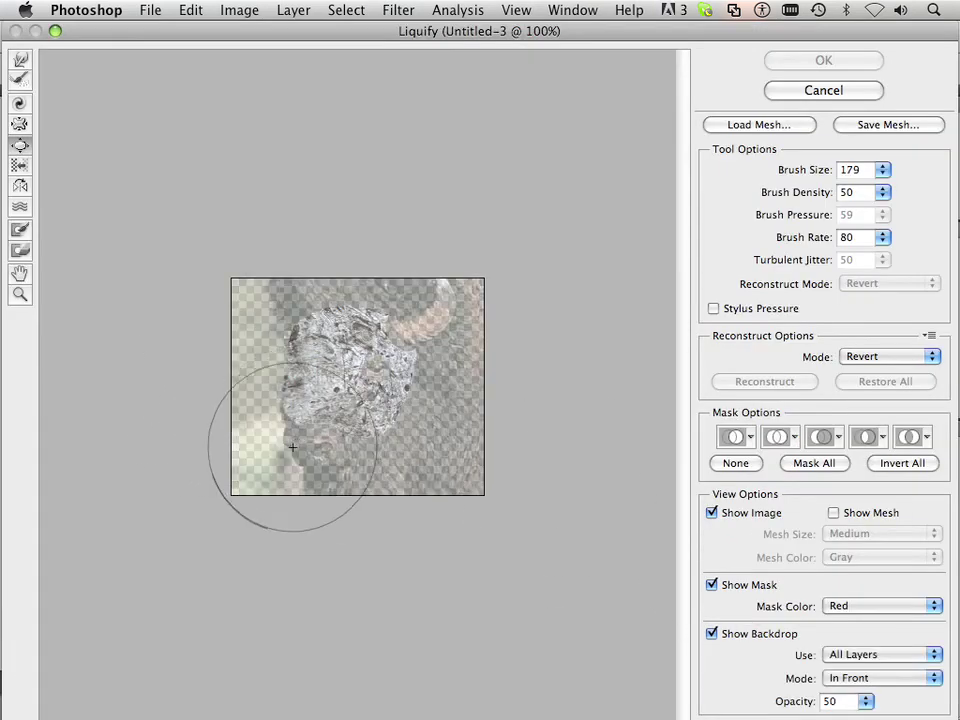
key(bracketleft)
key(bracketleft)
key(bracketleft)
key(bracketleft)
key(bracketleft)
key(bracketleft)
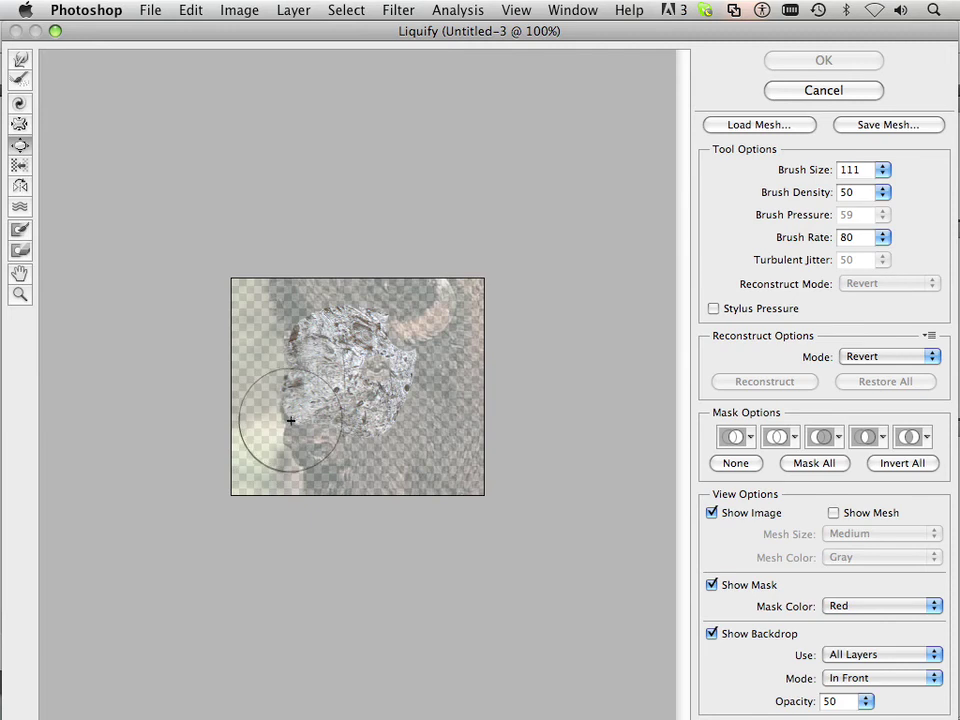
click(283, 411)
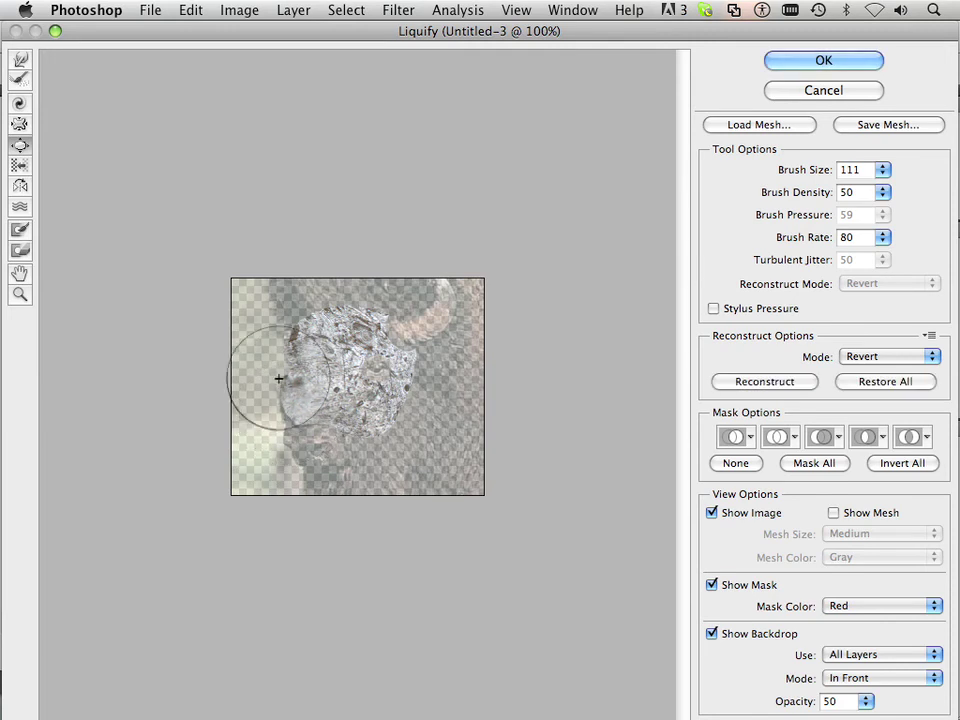
key(super+z)
- Try reshaping the texture's left edge with Liquify's Forward Warp tool, apply the filter, and undo it
click(19, 59)
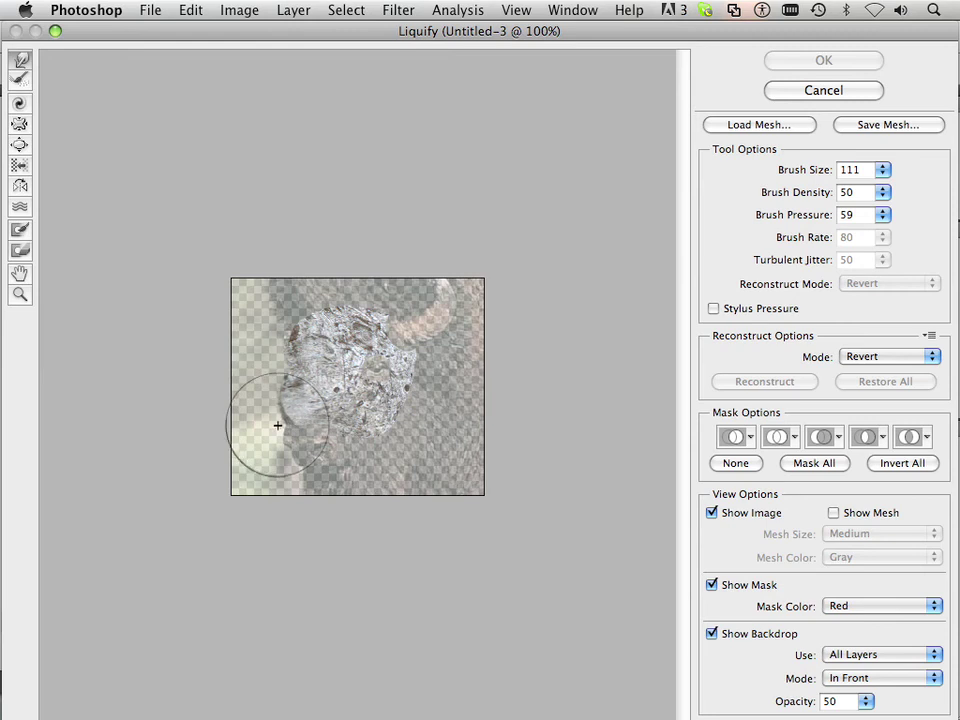
drag(279, 422, 277, 397)
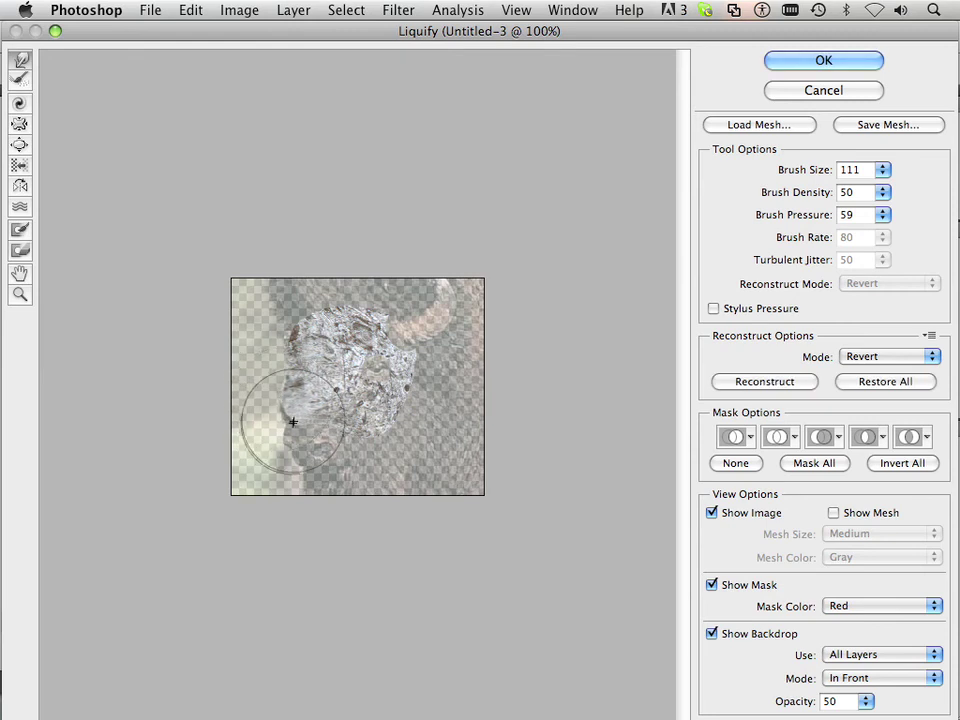
click(823, 60)
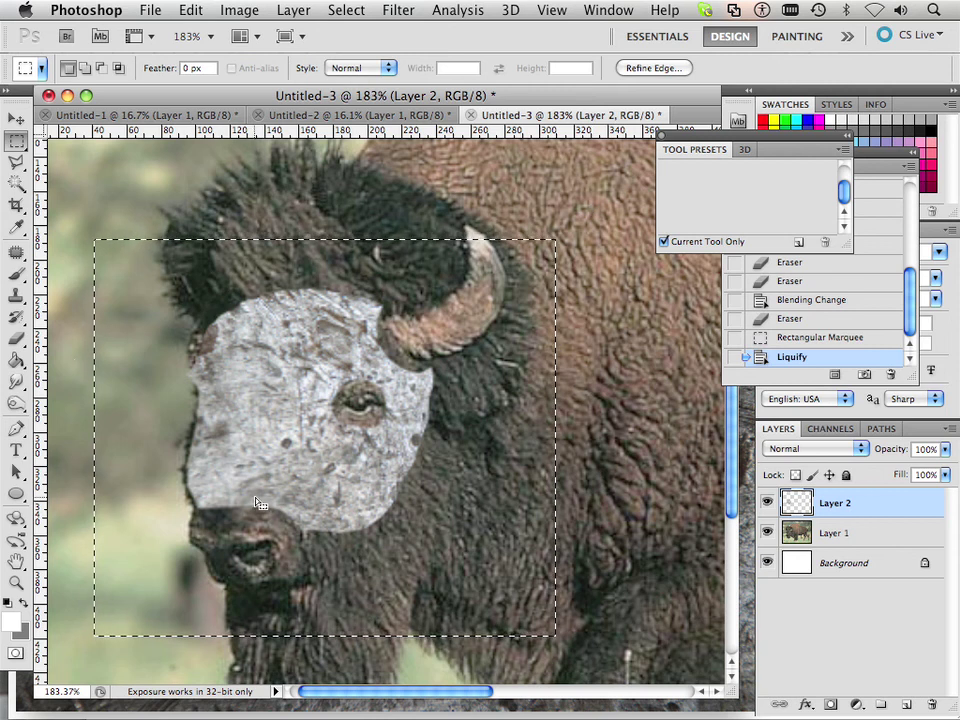
key(super+z)
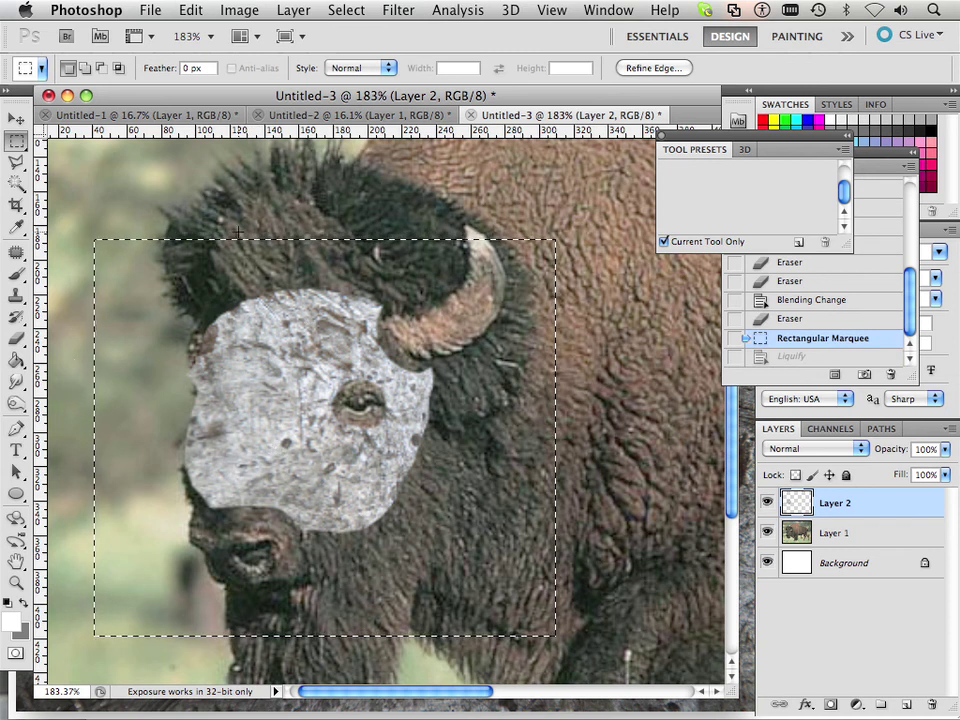
- Make Layer 1 active and load the outline of Layer 2's texture patch as a selection
click(14, 117)
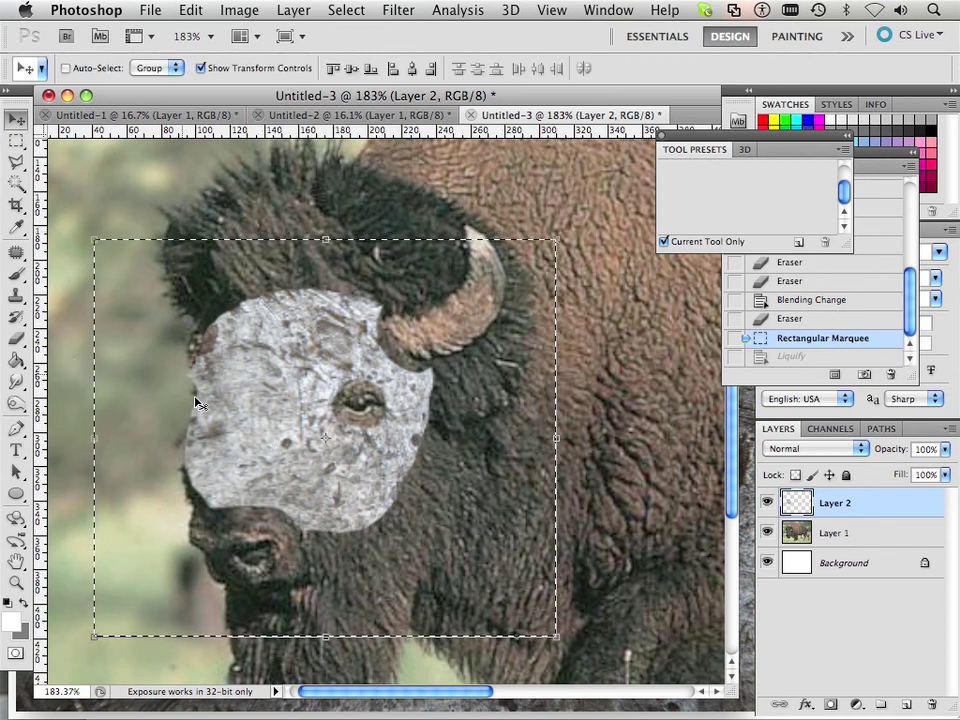
click(860, 537)
click(767, 532)
click(767, 532)
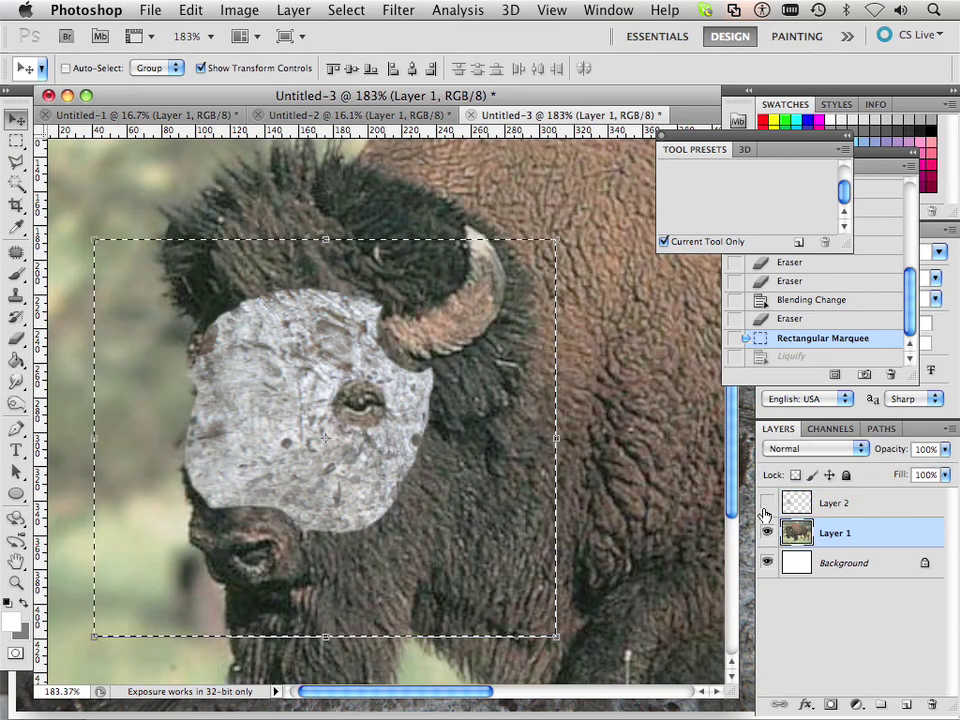
click(766, 508)
super+click(796, 508)
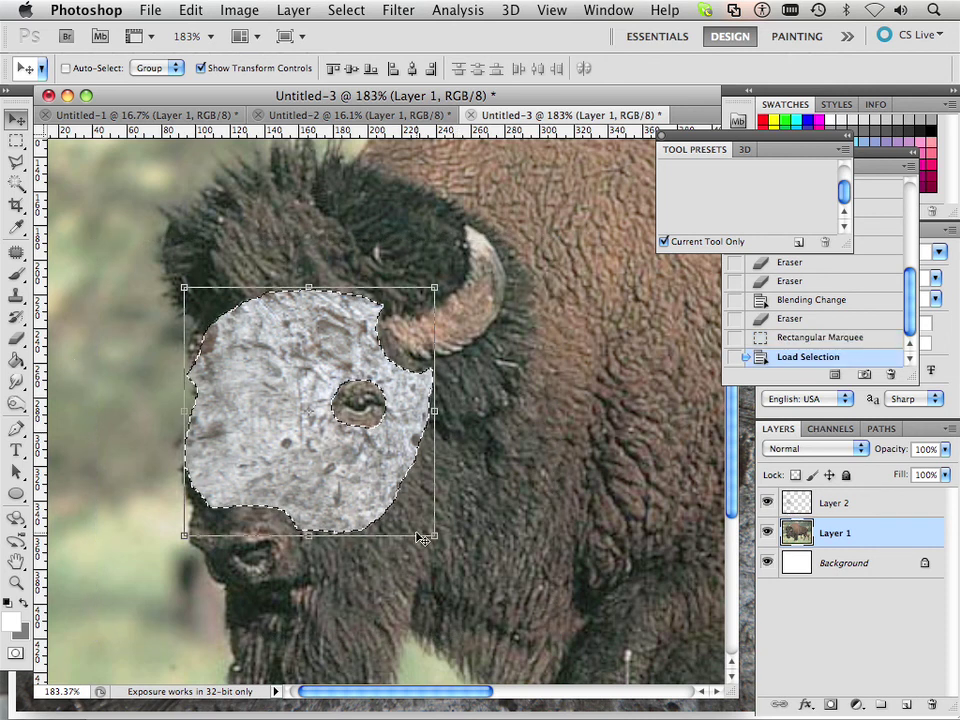
- Set the Brush to a dark fur colour, size 15 and 1% opacity, and dab the selection's right edge on Layer 1
click(17, 274)
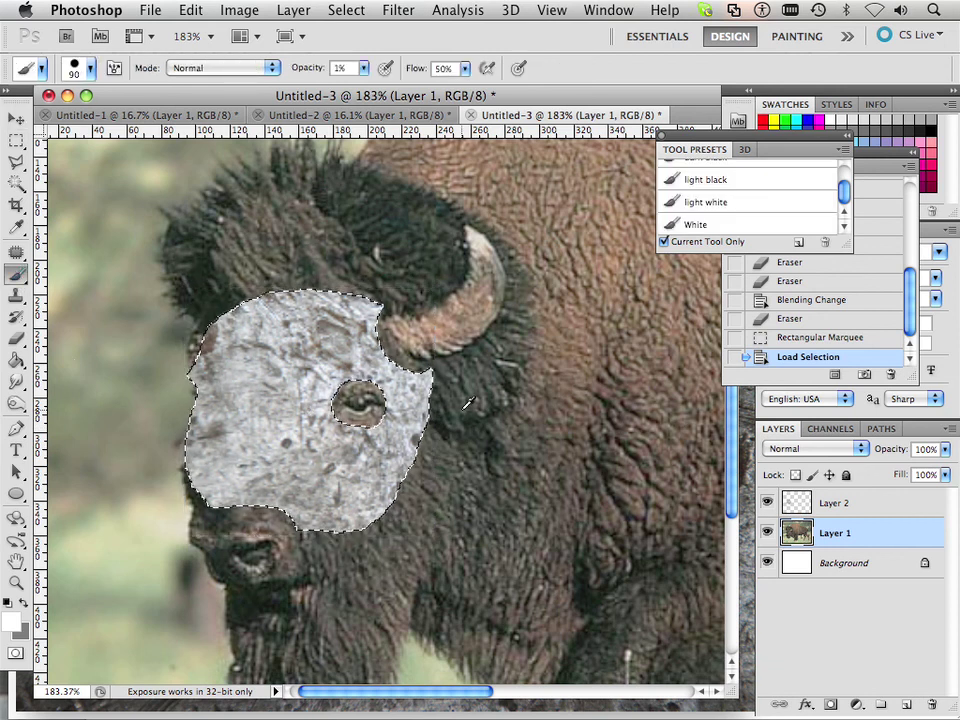
key(x)
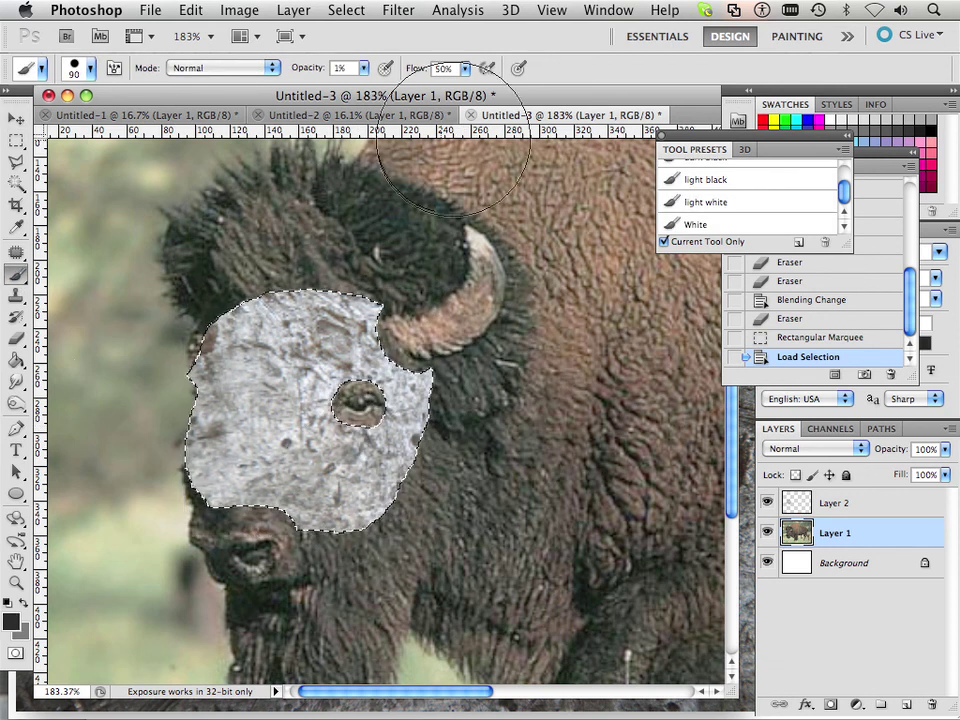
click(364, 68)
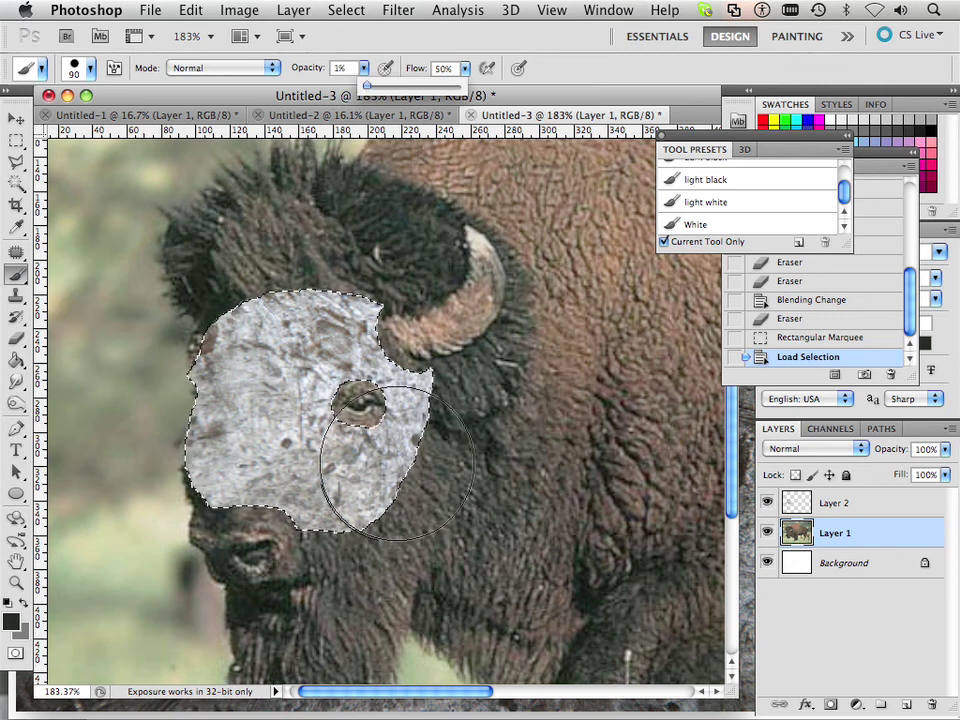
key(bracketleft)
key(bracketleft)
key(bracketleft)
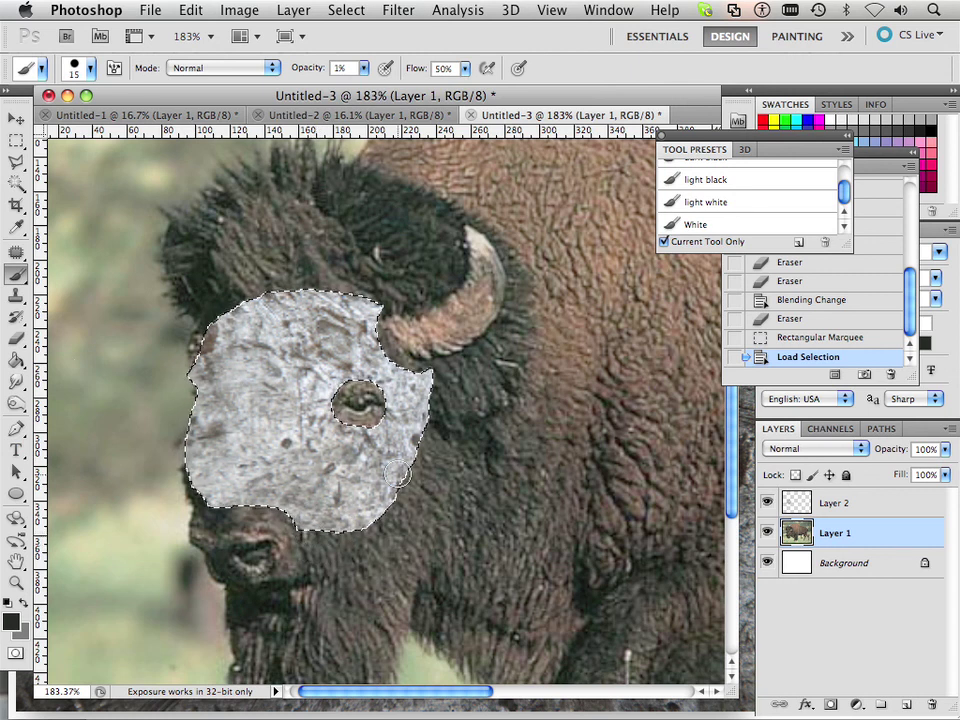
click(413, 447)
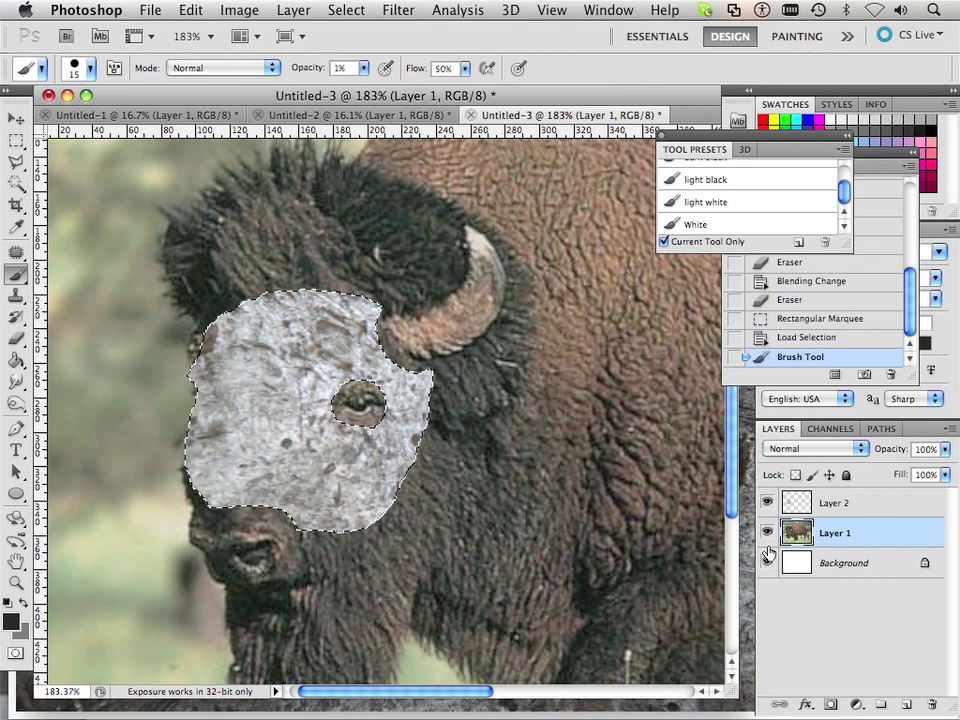
- Shade the texture's lower edge, eye rim and right edge on Layer 2 with the Brush at 54% opacity, sizes 15 and 25
click(833, 501)
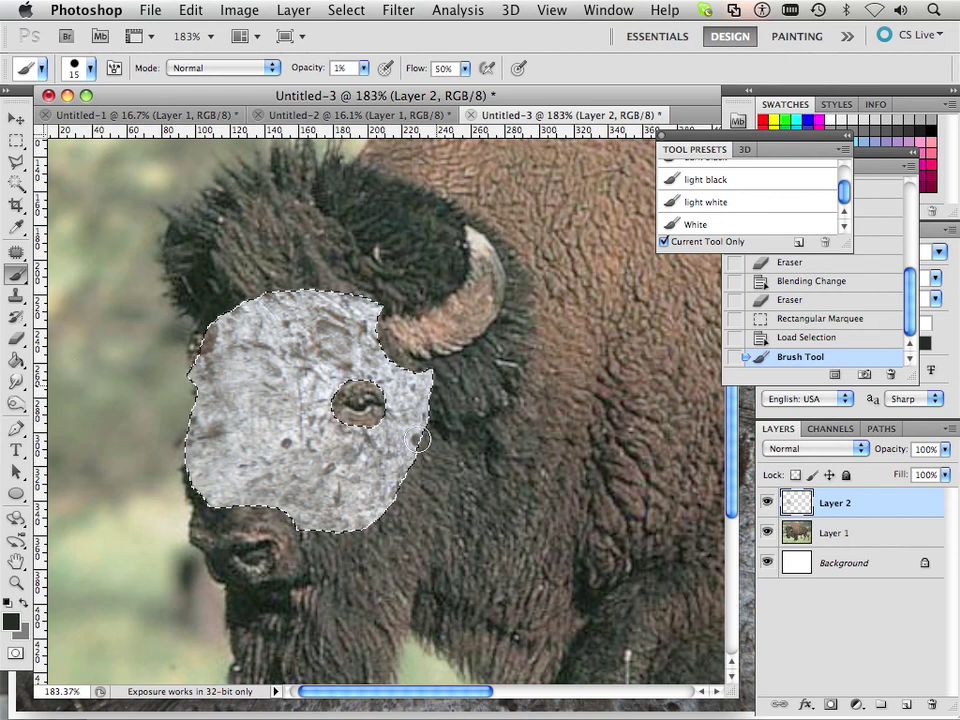
drag(418, 440, 433, 362)
click(366, 70)
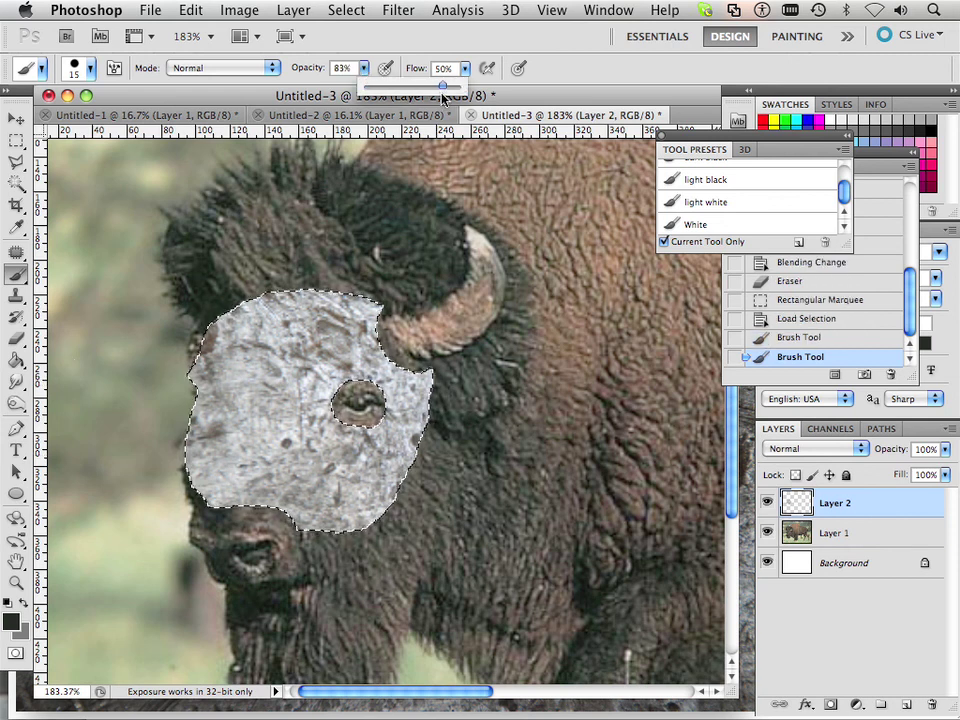
click(433, 373)
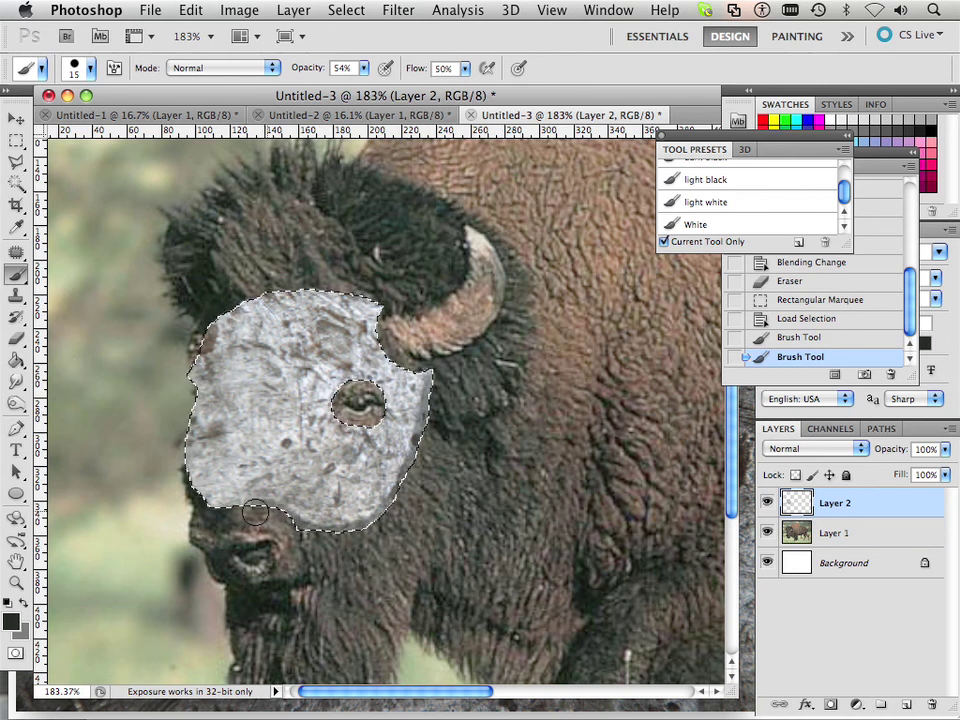
drag(221, 516, 371, 402)
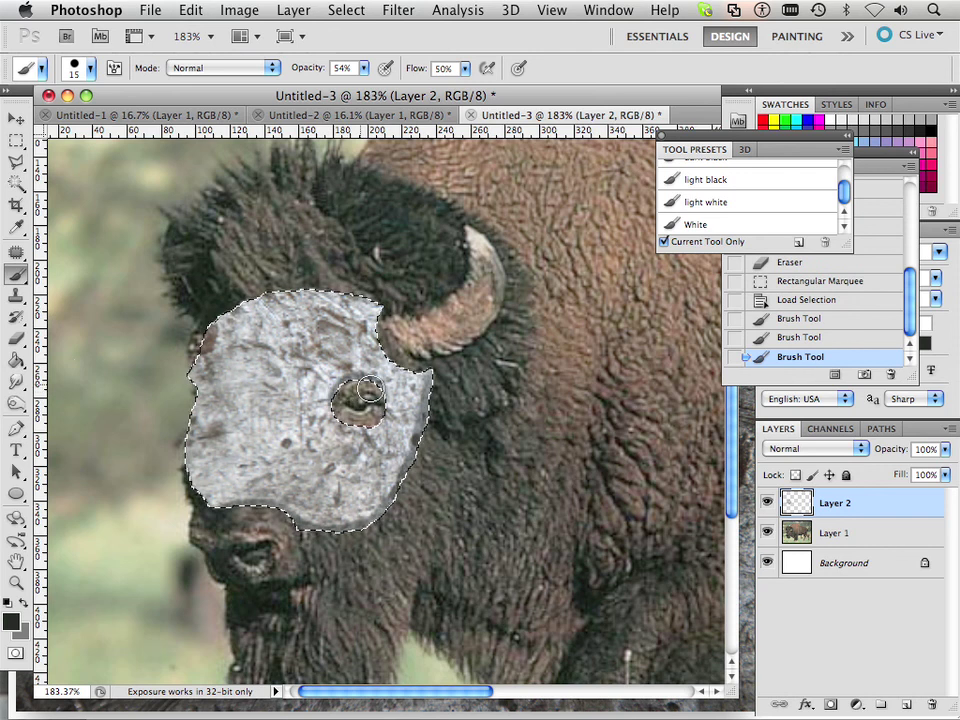
click(373, 402)
key(bracketright)
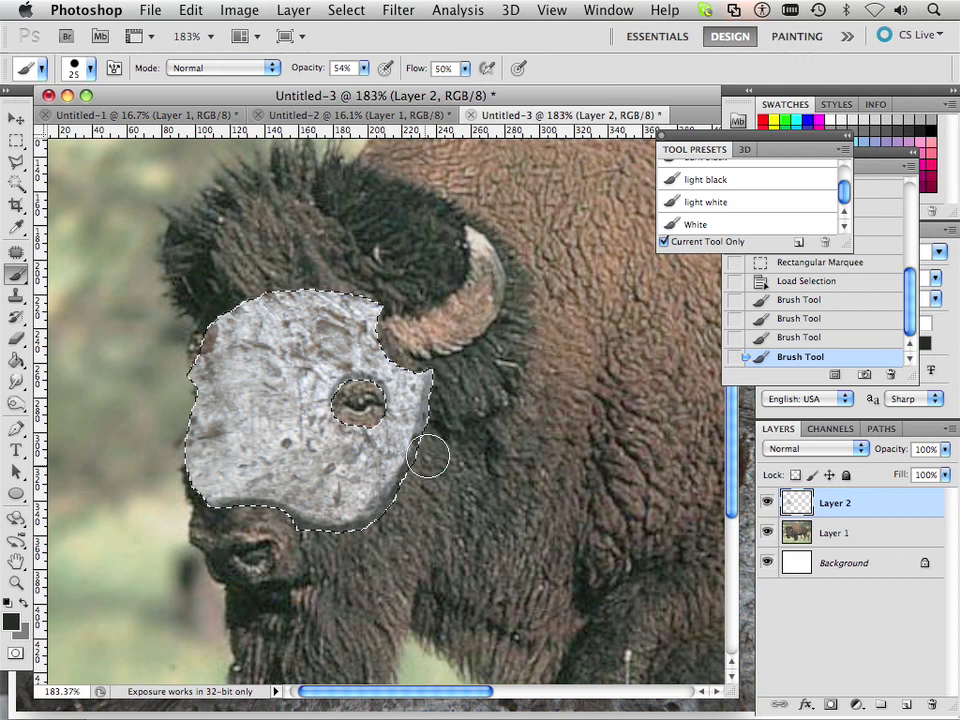
drag(446, 382, 383, 460)
- Add broader, softer shading around the texture patch with the Brush at 30% opacity, sizes 50 to 70
key(bracketright)
key(bracketright)
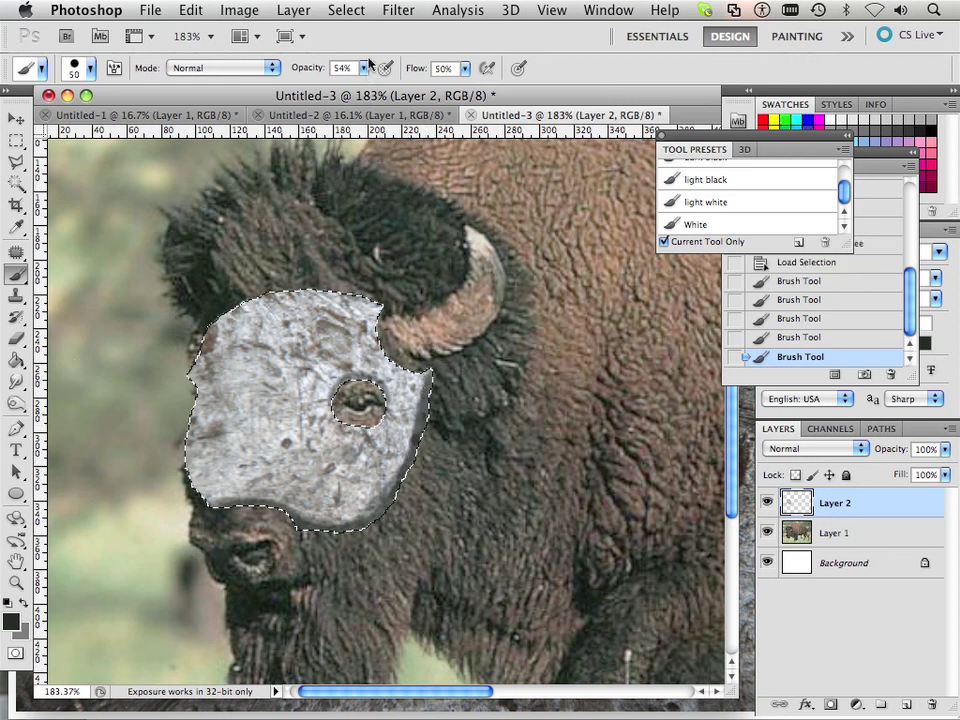
click(366, 68)
click(393, 381)
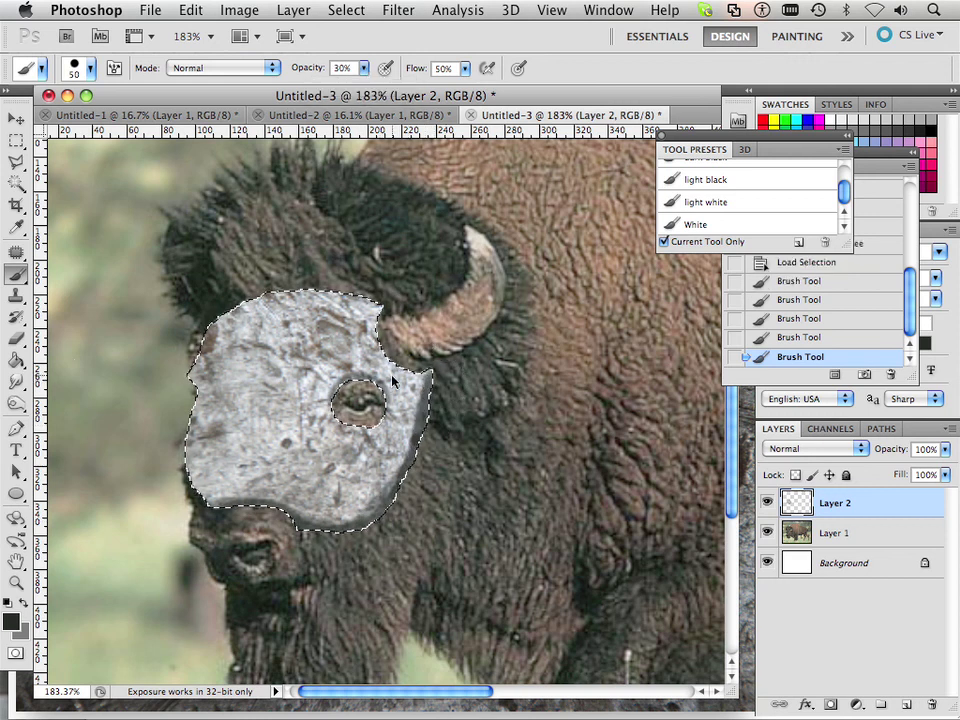
mouse_move(377, 345)
mouse_down()
mouse_move(379, 407)
mouse_move(332, 505)
mouse_move(385, 380)
mouse_move(387, 350)
mouse_move(360, 473)
mouse_move(377, 378)
mouse_move(336, 515)
mouse_move(260, 535)
mouse_up()
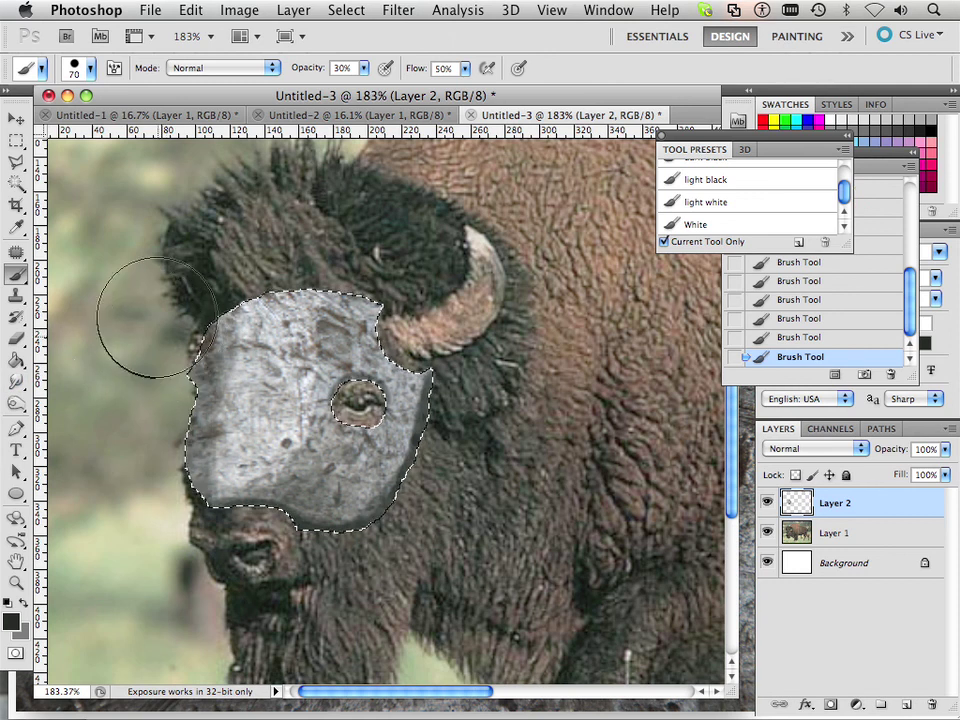
- Start a Warp transform on the texture patch and pull its lower left corner and left edge outward
click(191, 10)
mouse_move(246, 429)
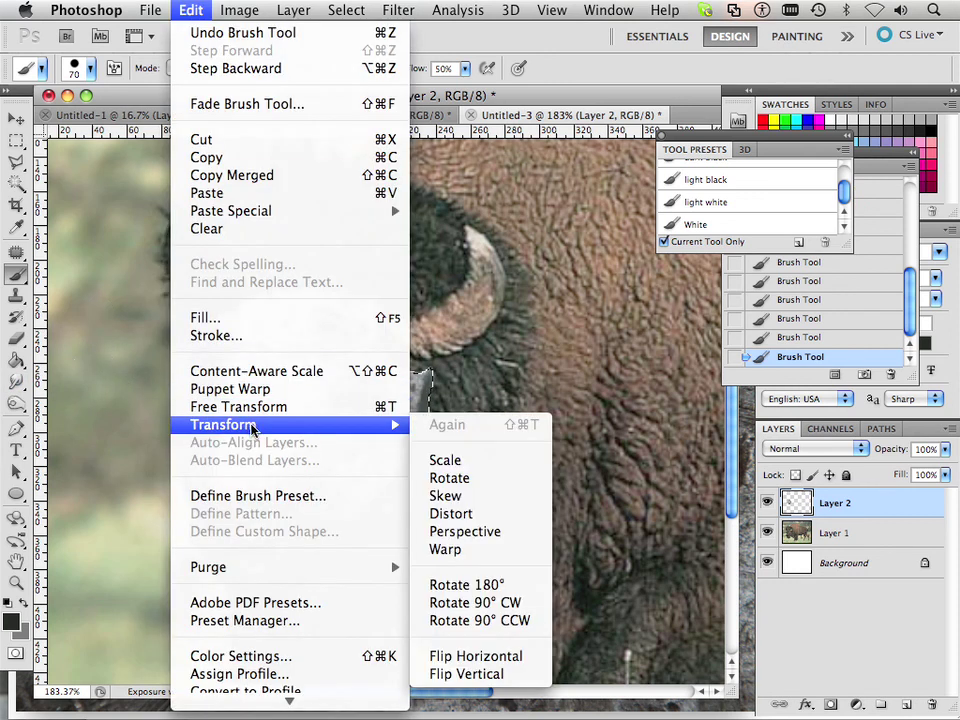
click(445, 549)
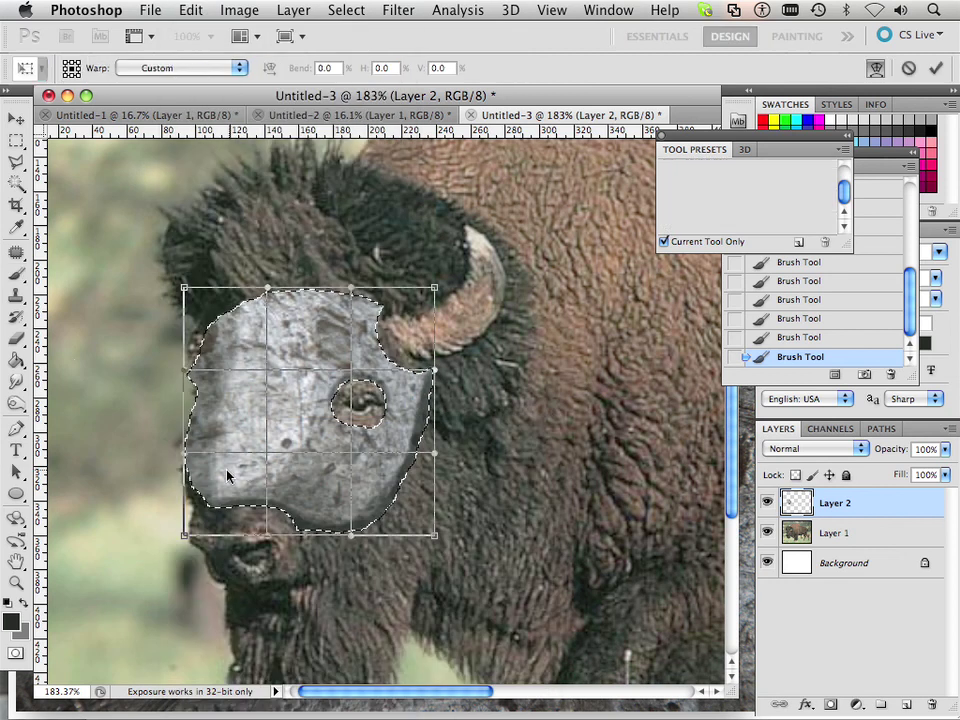
drag(184, 535, 156, 543)
drag(193, 476, 182, 440)
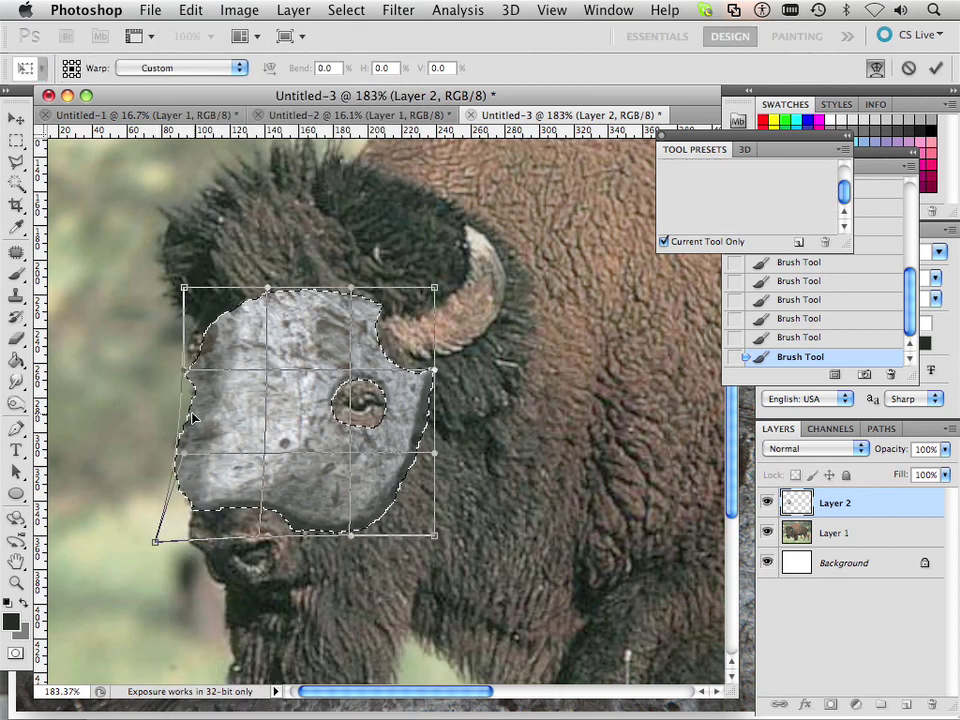
click(16, 118)
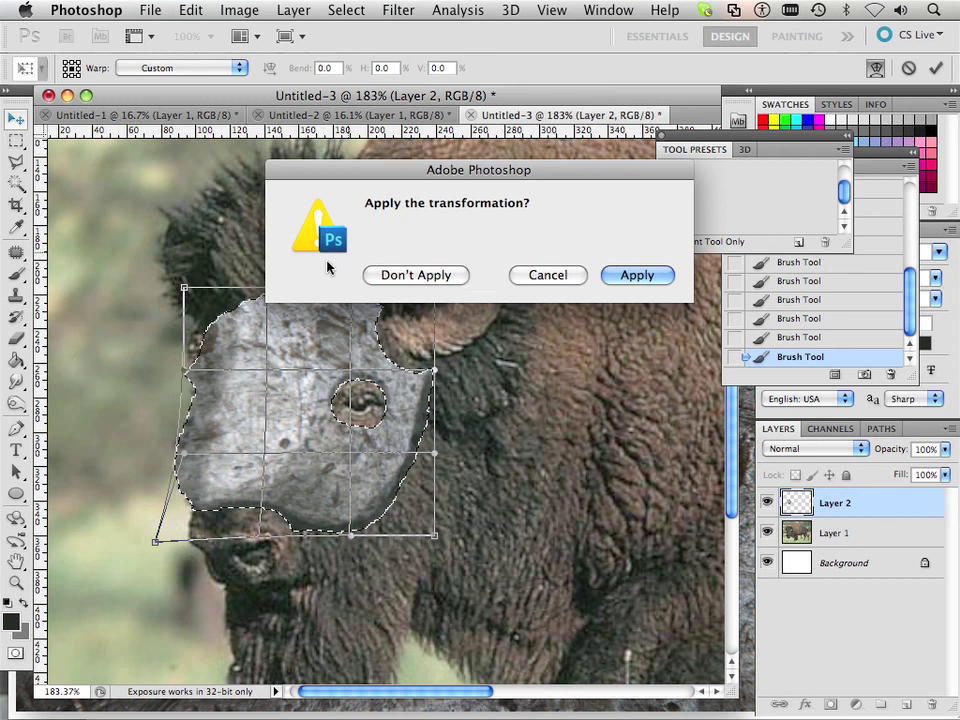
click(516, 277)
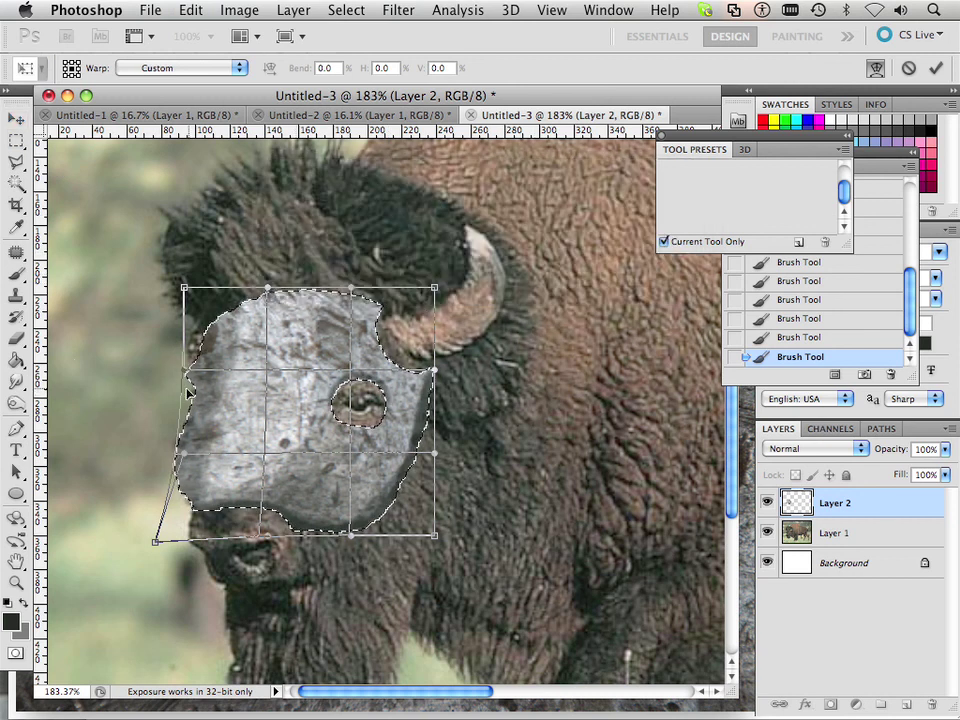
- Pull the patch's left edge further outward, move its lower left corner slightly back in, and apply the warp
drag(181, 394, 170, 393)
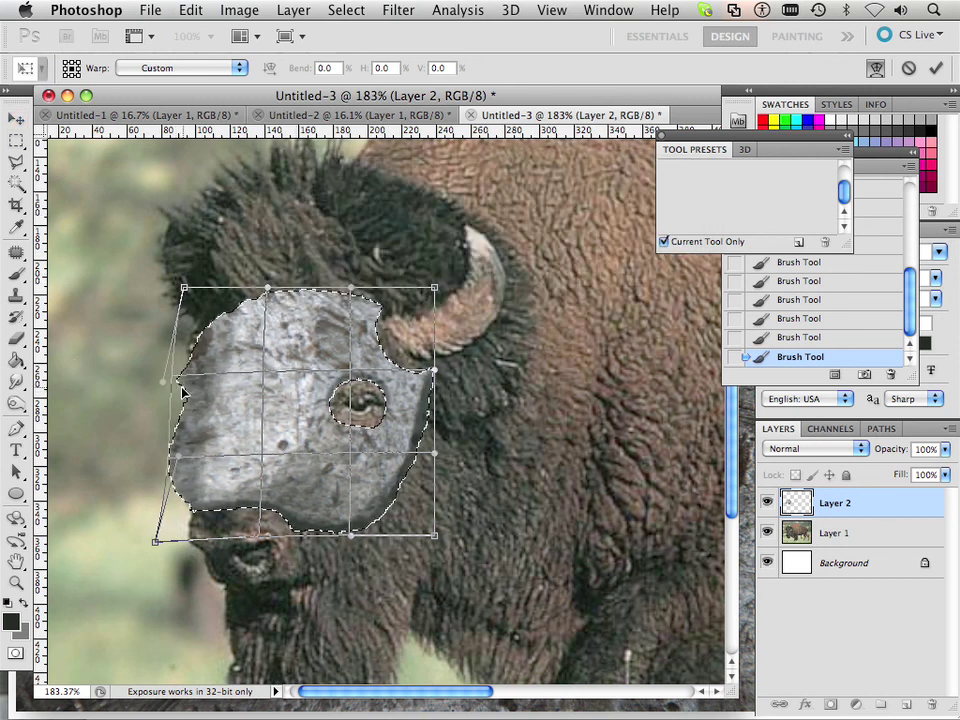
drag(155, 541, 161, 540)
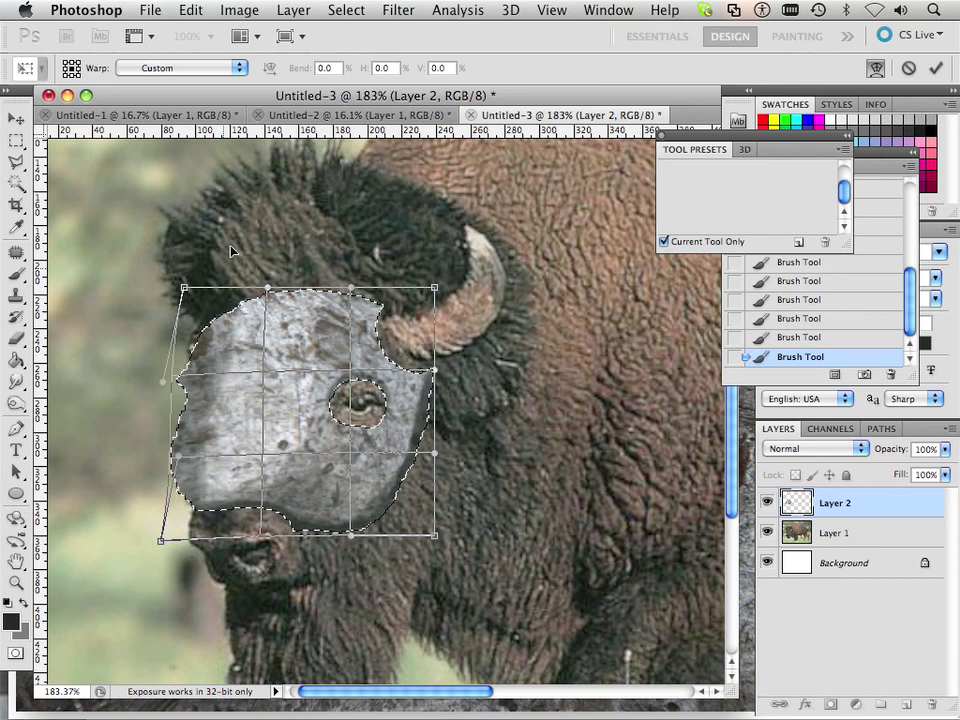
click(344, 14)
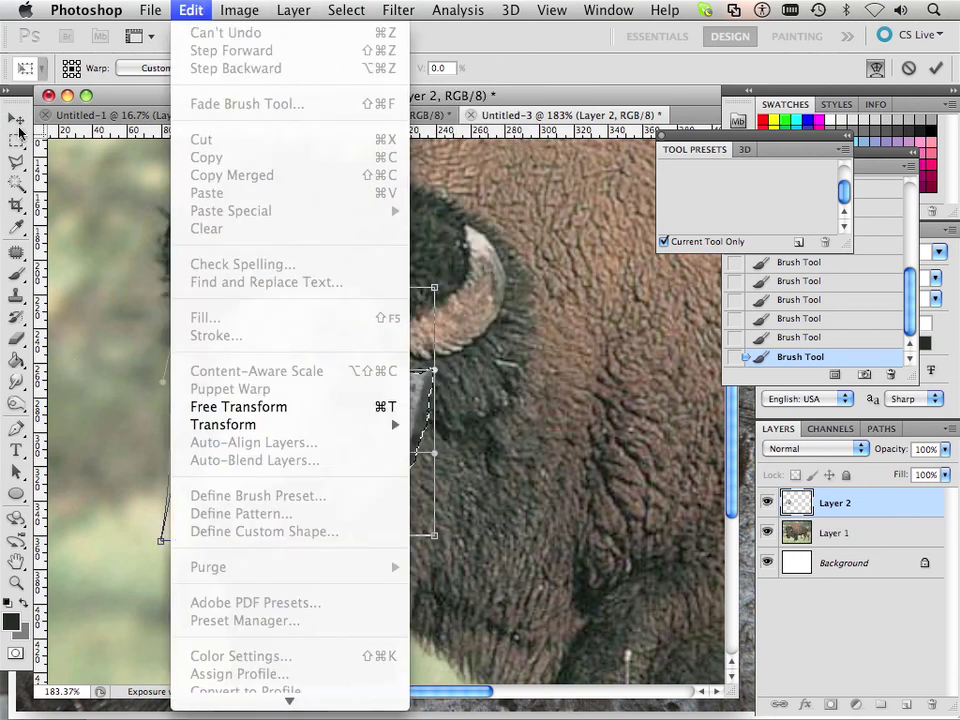
click(16, 119)
click(634, 275)
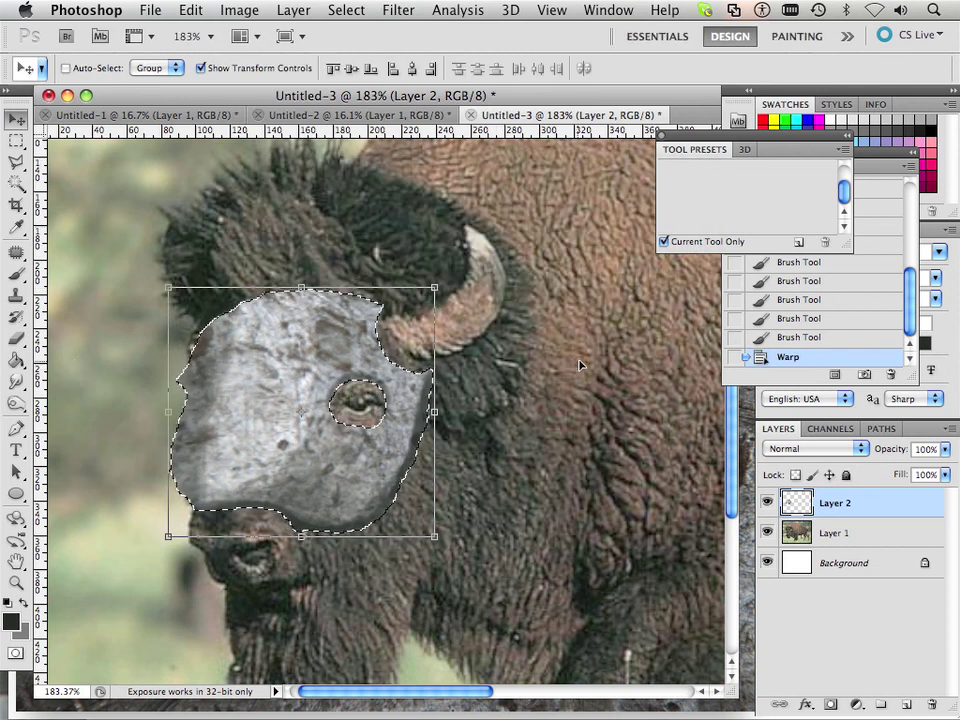
- Deselect the texture patch and erase the metal texture spilling past the left edge of the bison's face
scroll(406, 349, down, 5)
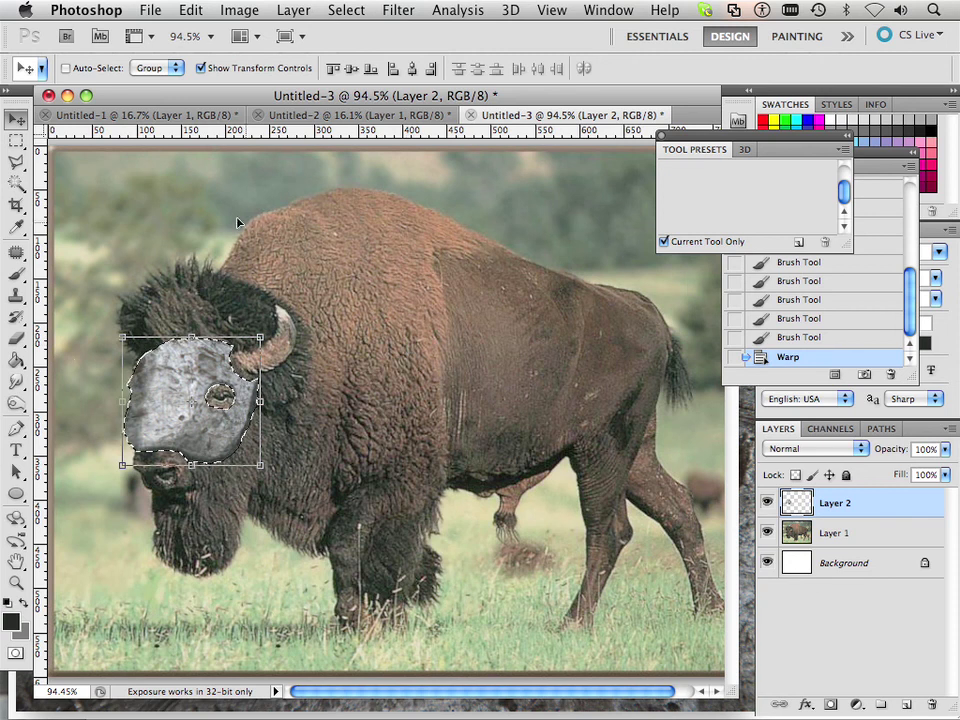
click(346, 10)
click(349, 47)
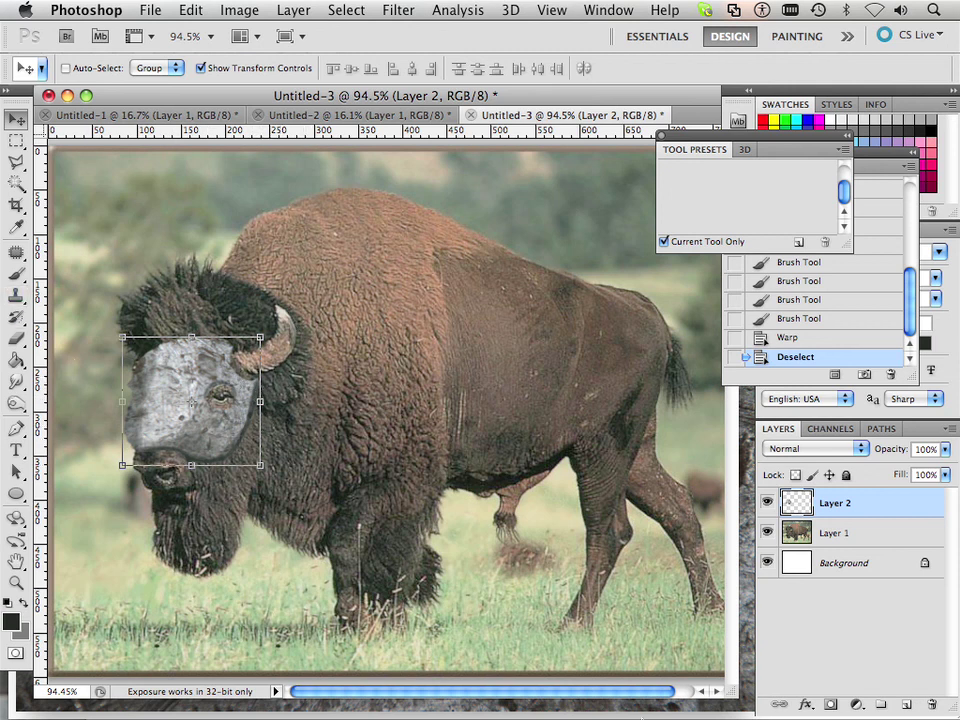
mouse_move(645, 706)
drag(119, 432, 122, 465)
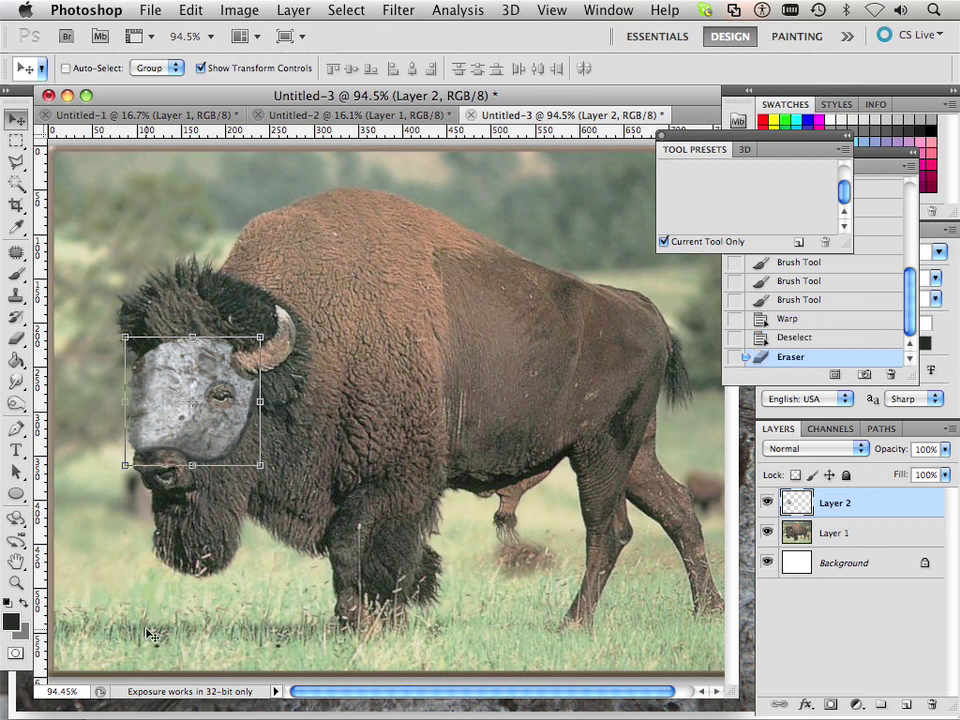